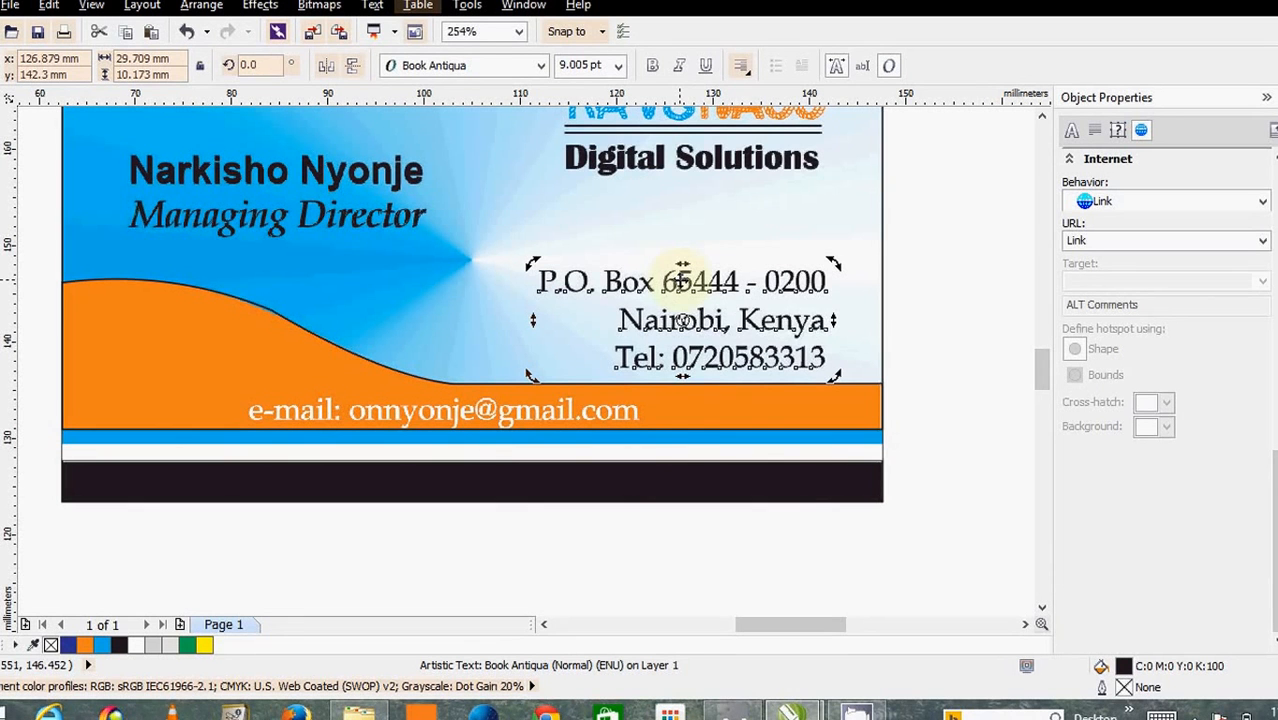
# - Drag a copy of the address text below the card and replace it with the contact e-mail line
pyautogui.moveTo(682, 283); pyautogui.dragTo(594, 541)
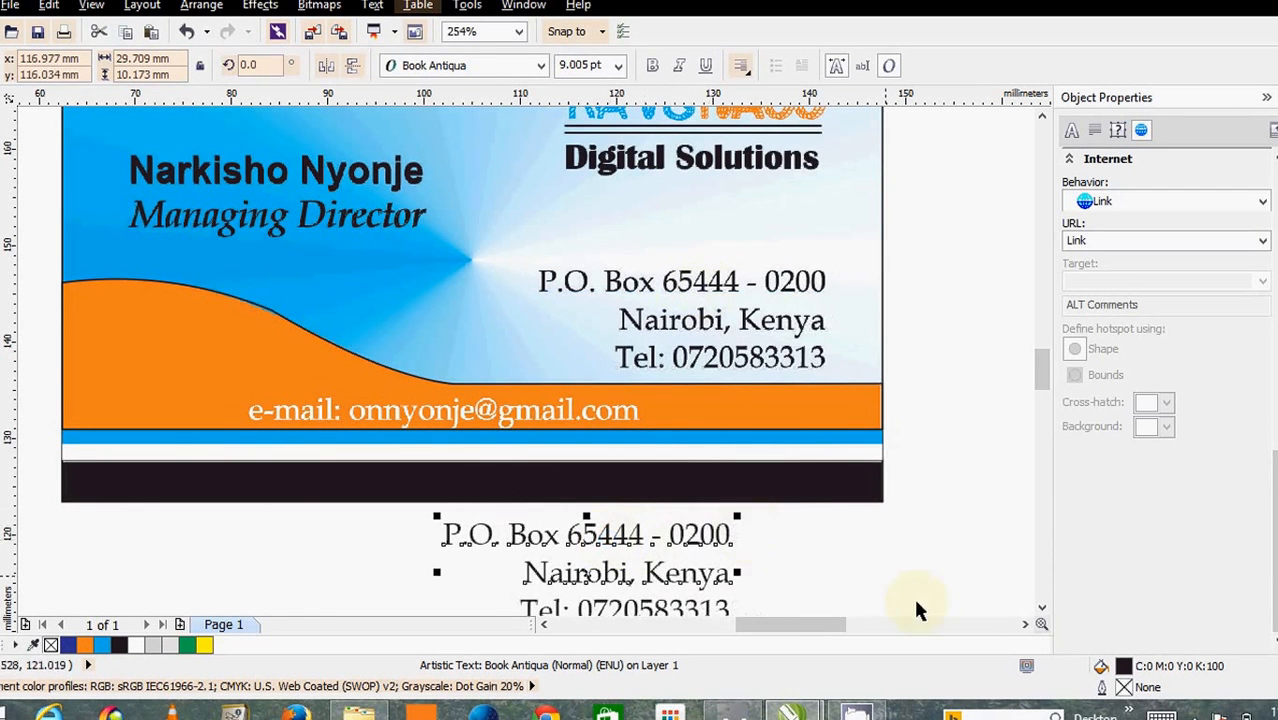
pyautogui.click(1040, 607)
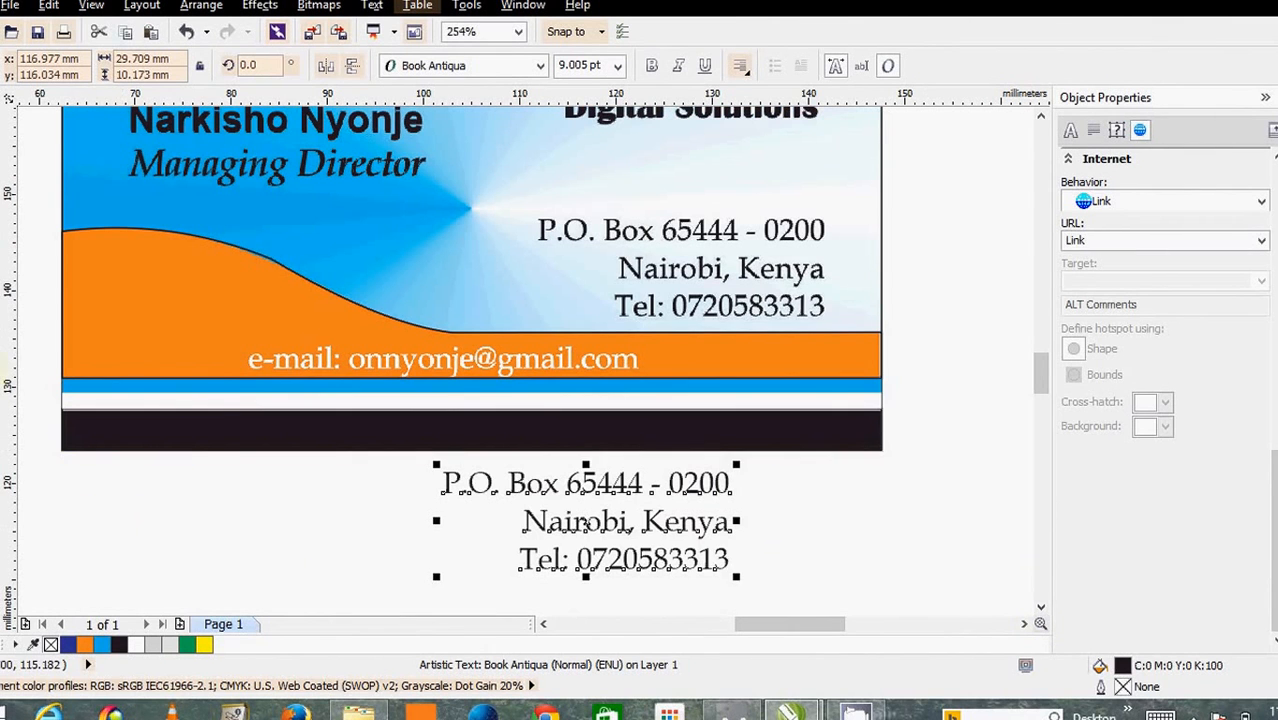
pyautogui.tripleClick(499, 490)
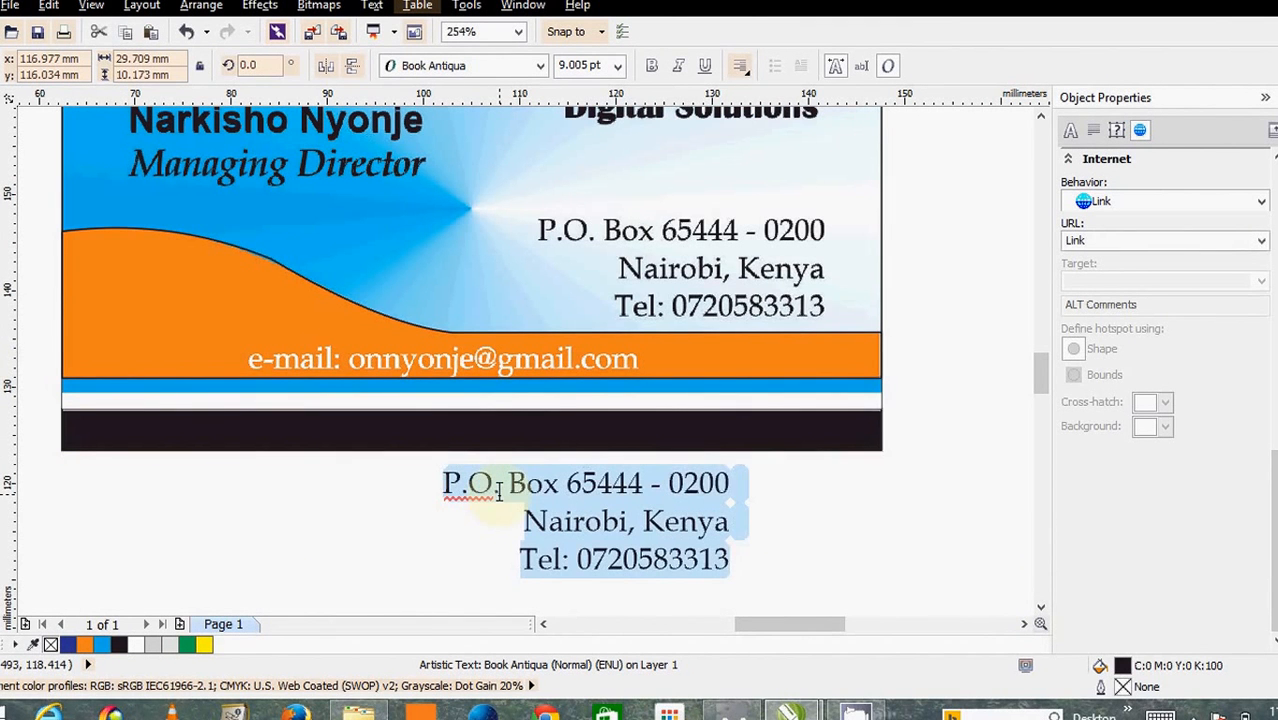
pyautogui.write('e')
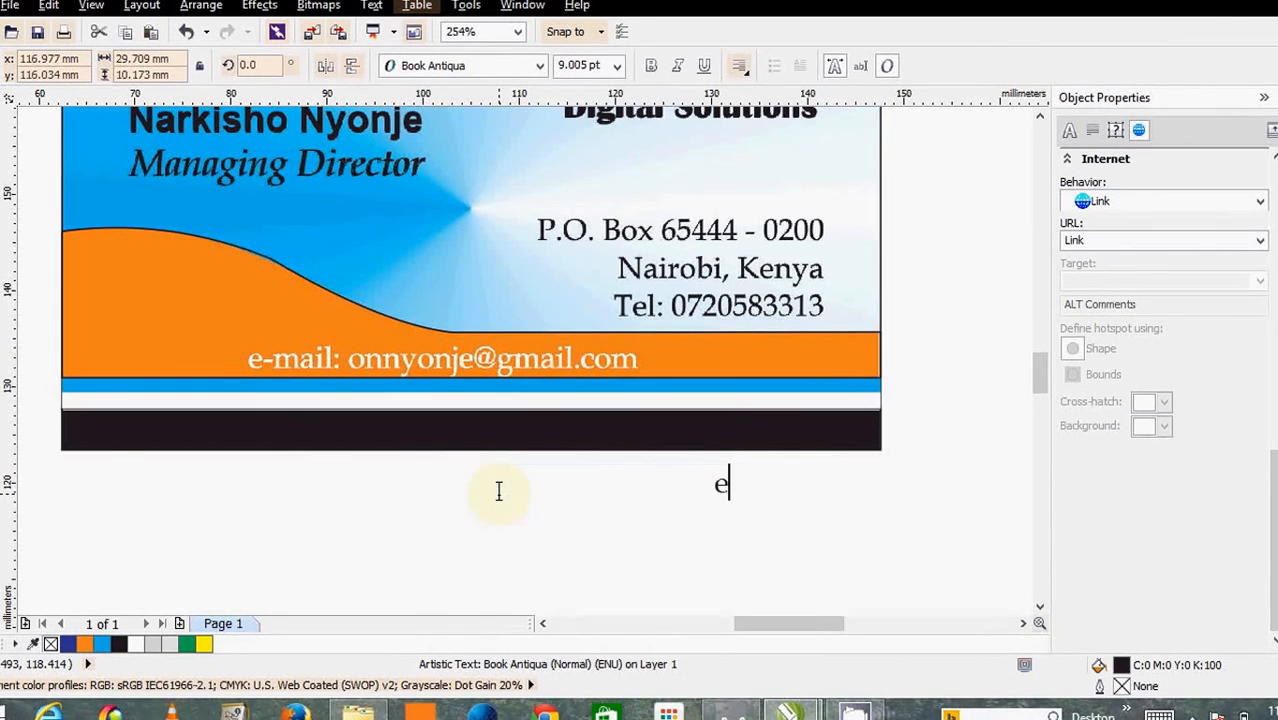
pyautogui.write('-mail')
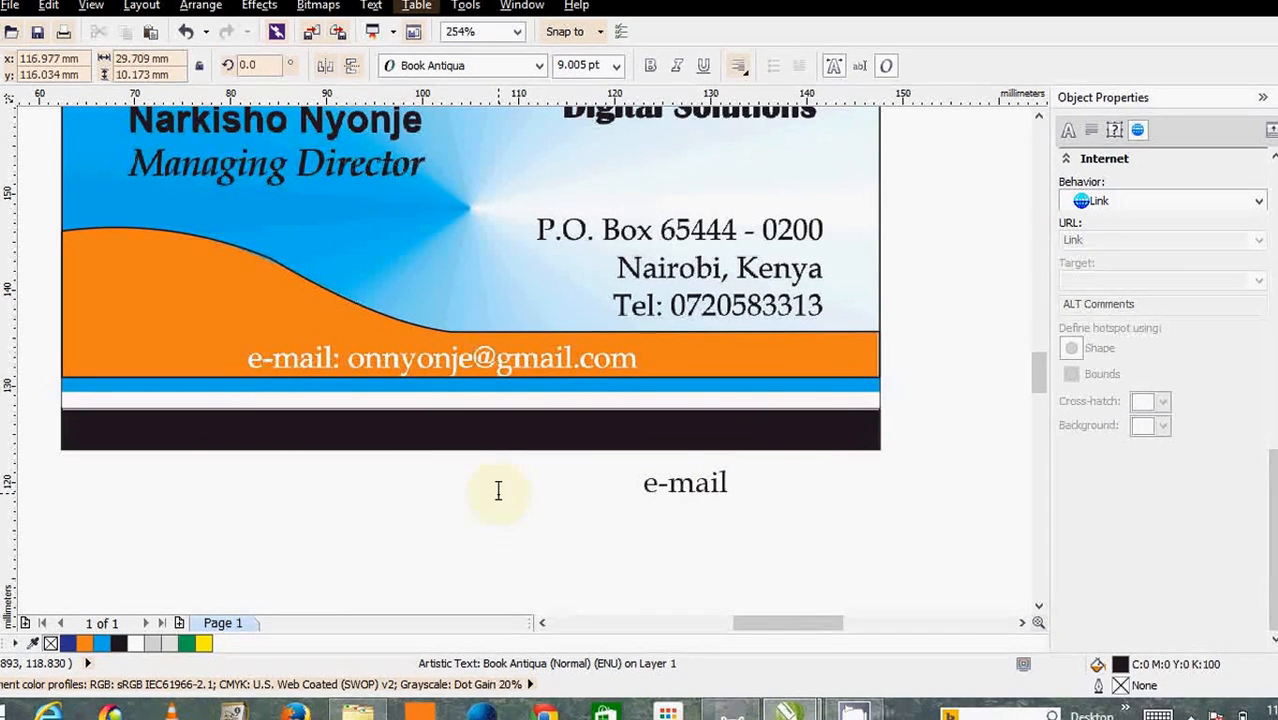
pyautogui.write(': ')
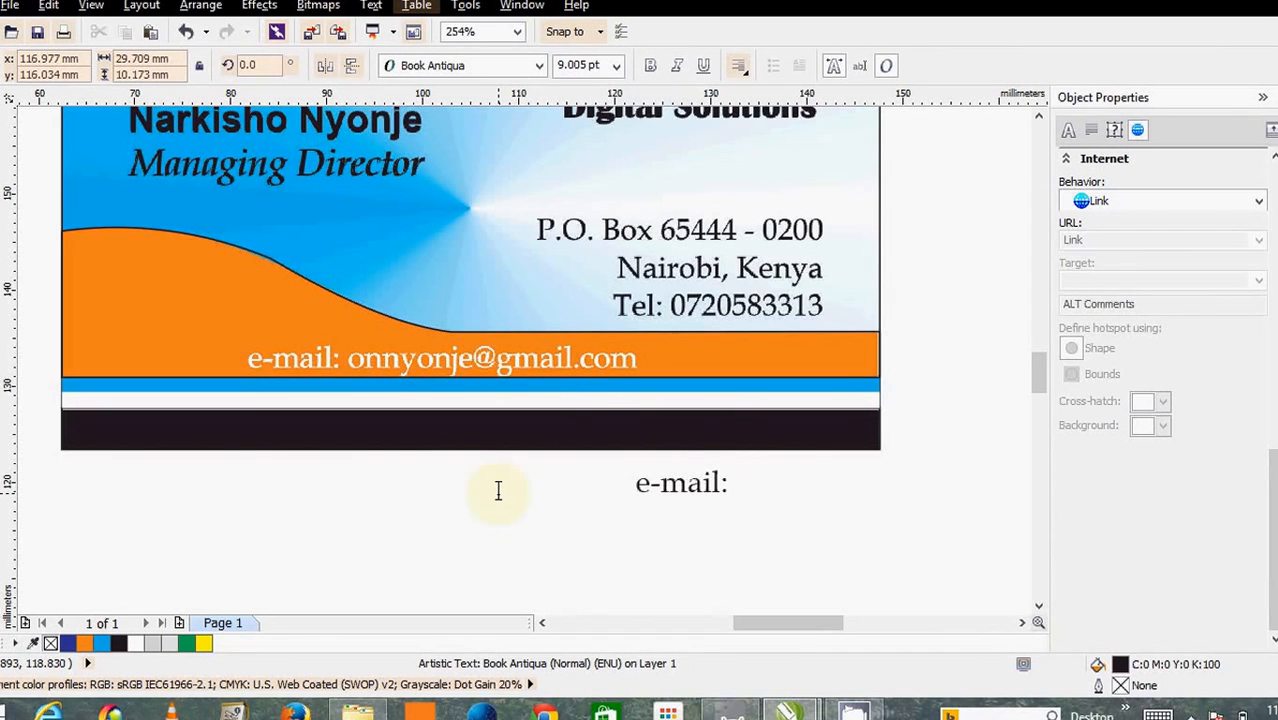
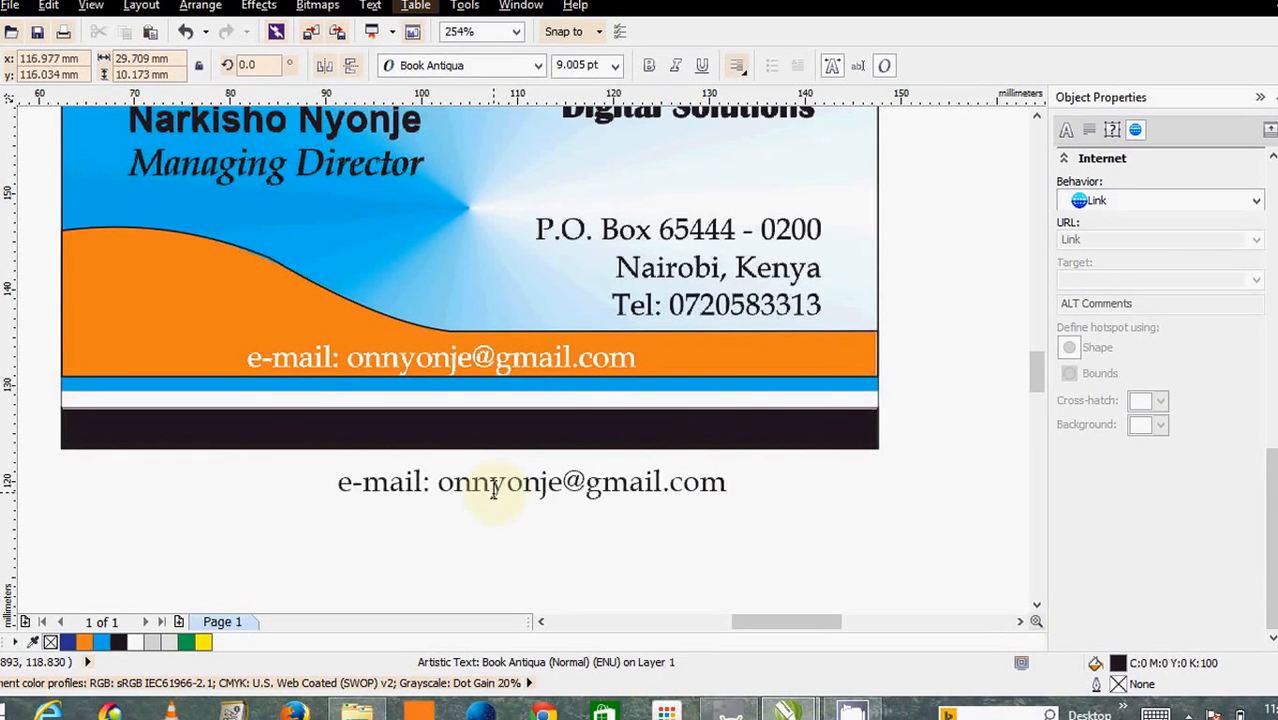
# - Move the new e-mail text onto the orange band and fill it white
pyautogui.click(3, 128)
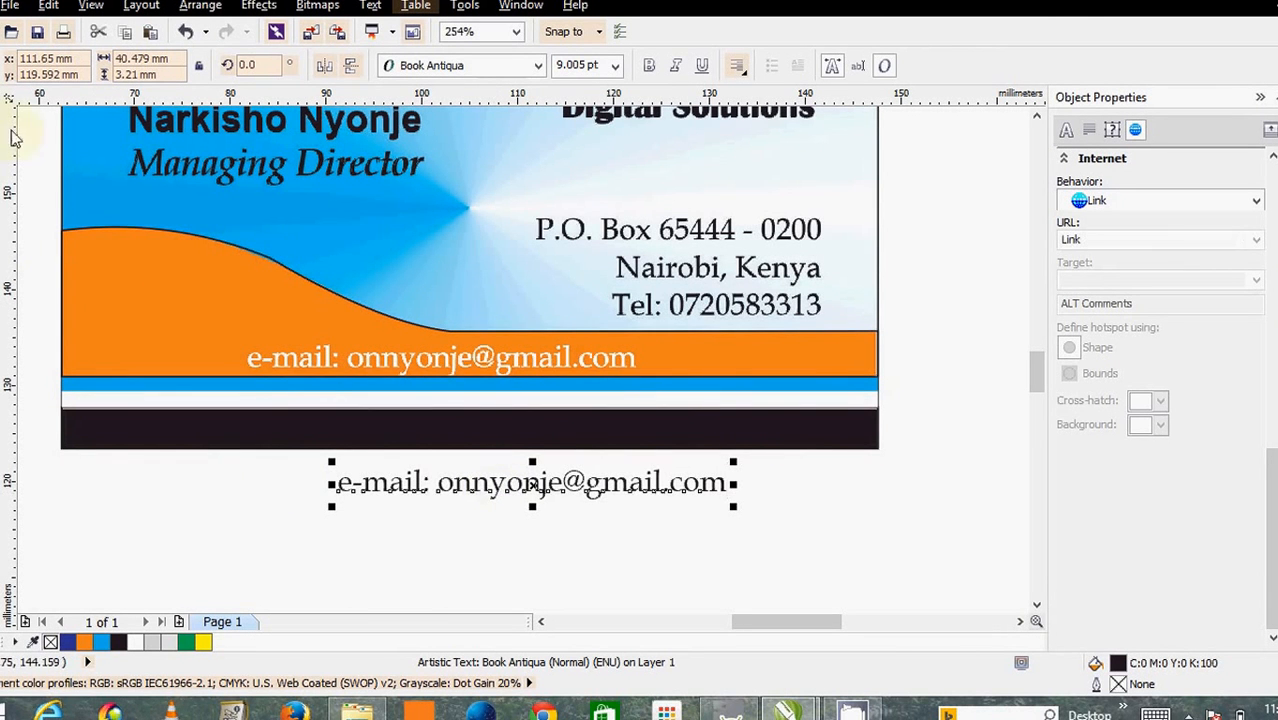
pyautogui.moveTo(550, 484); pyautogui.dragTo(459, 357)
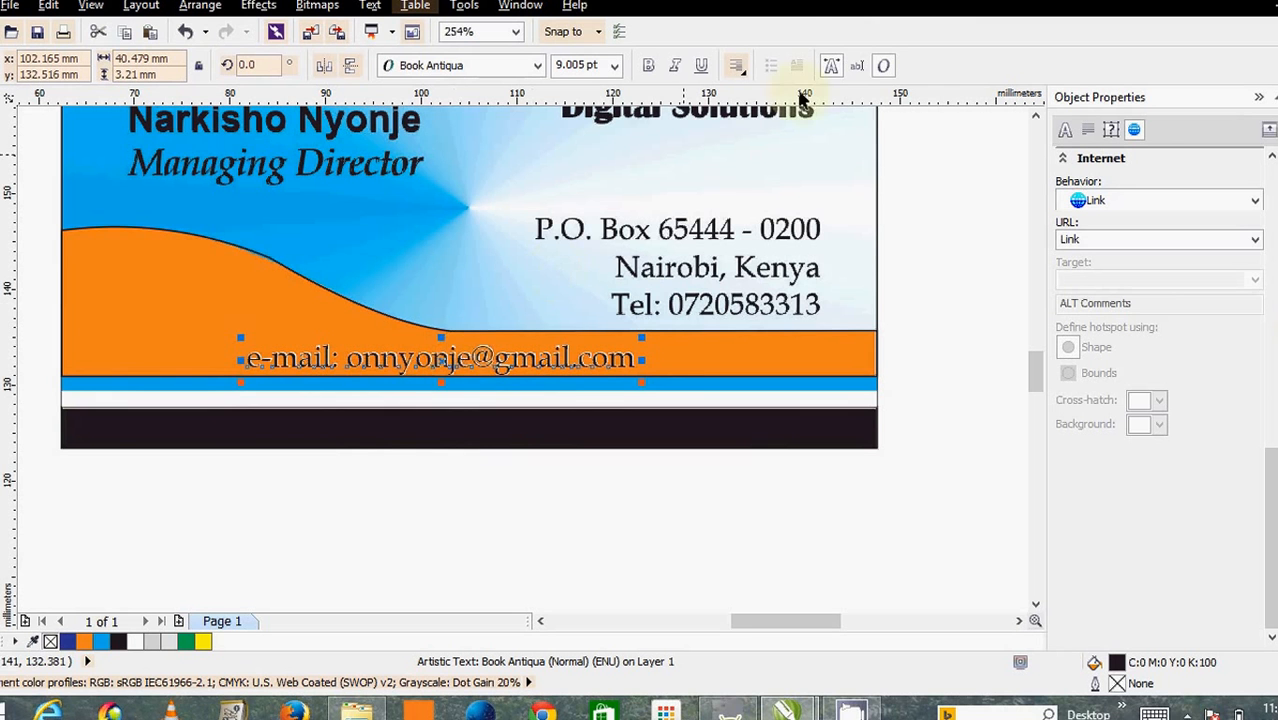
pyautogui.click(1277, 300)
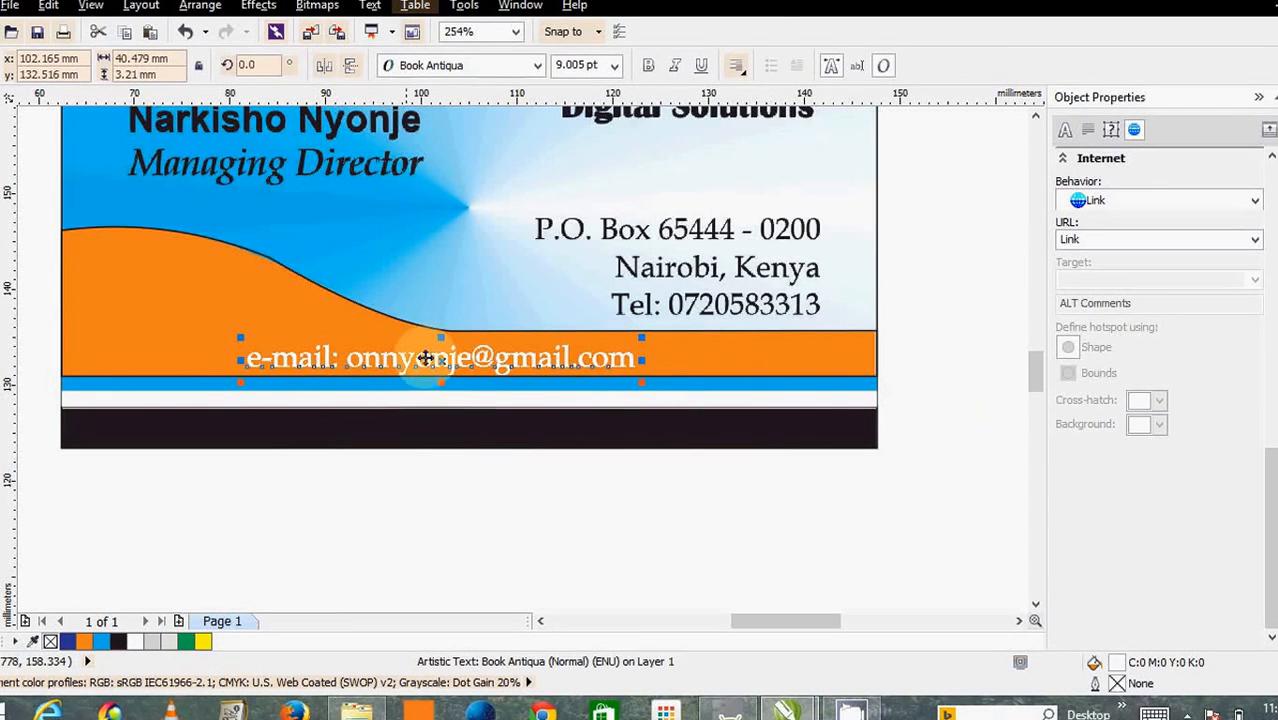
# - Give the e-mail text a white Hairline outline
pyautogui.doubleClick(1118, 688)
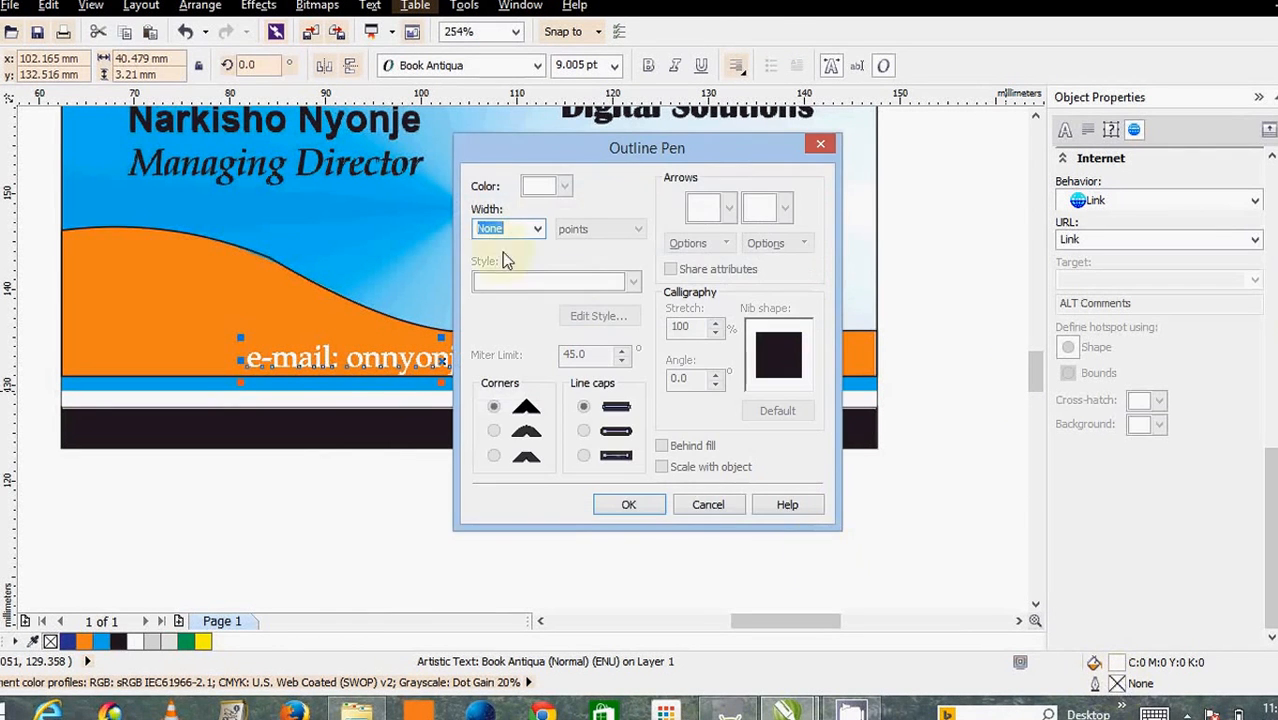
pyautogui.click(537, 229)
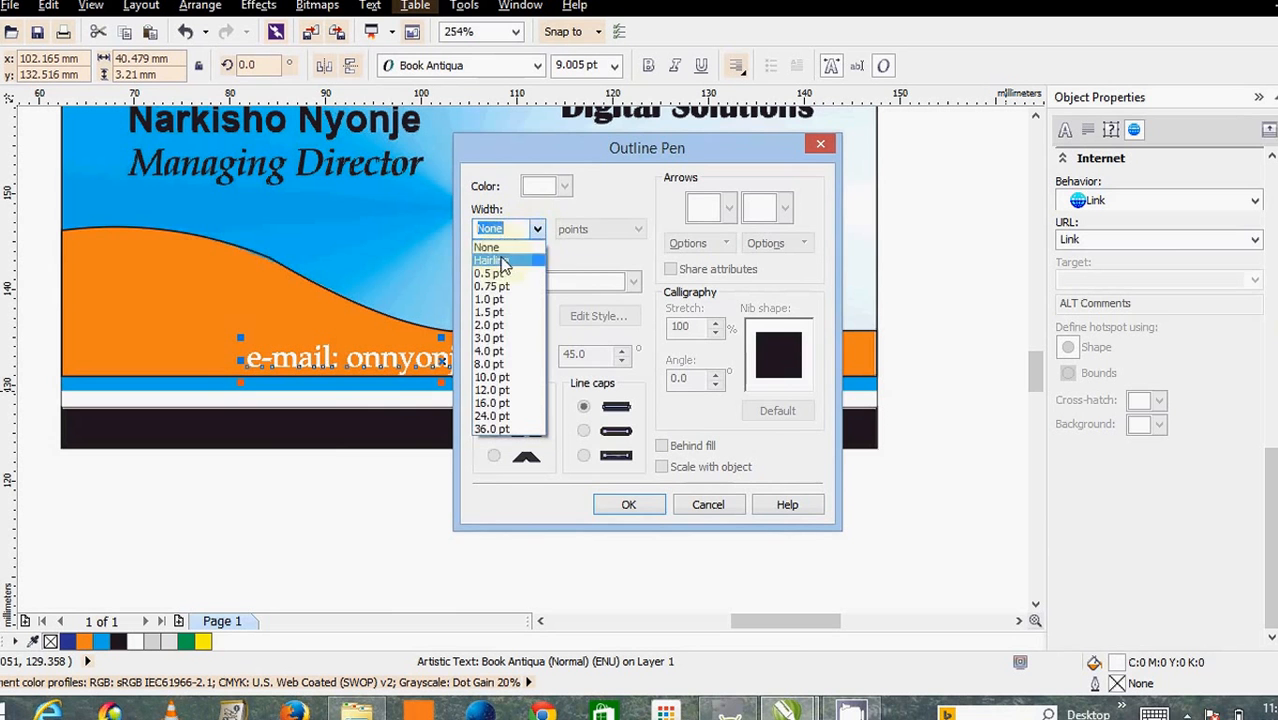
pyautogui.click(495, 258)
pyautogui.click(564, 188)
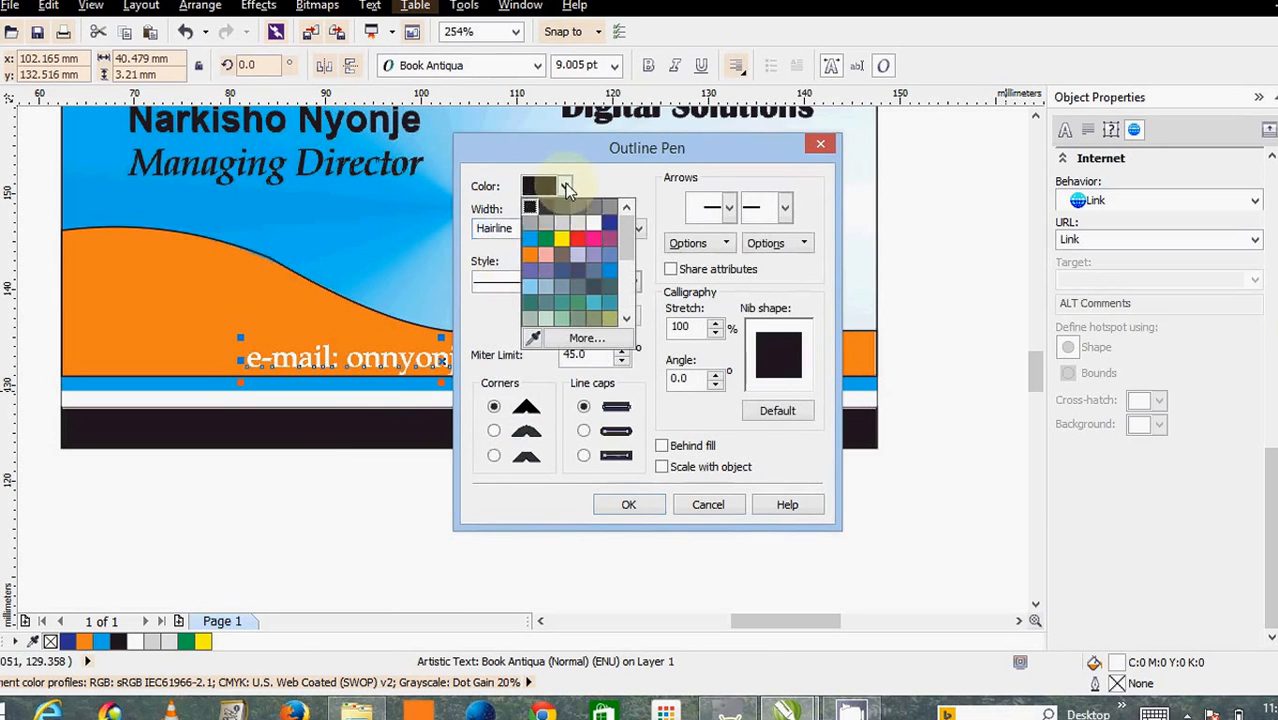
pyautogui.click(592, 227)
pyautogui.click(630, 505)
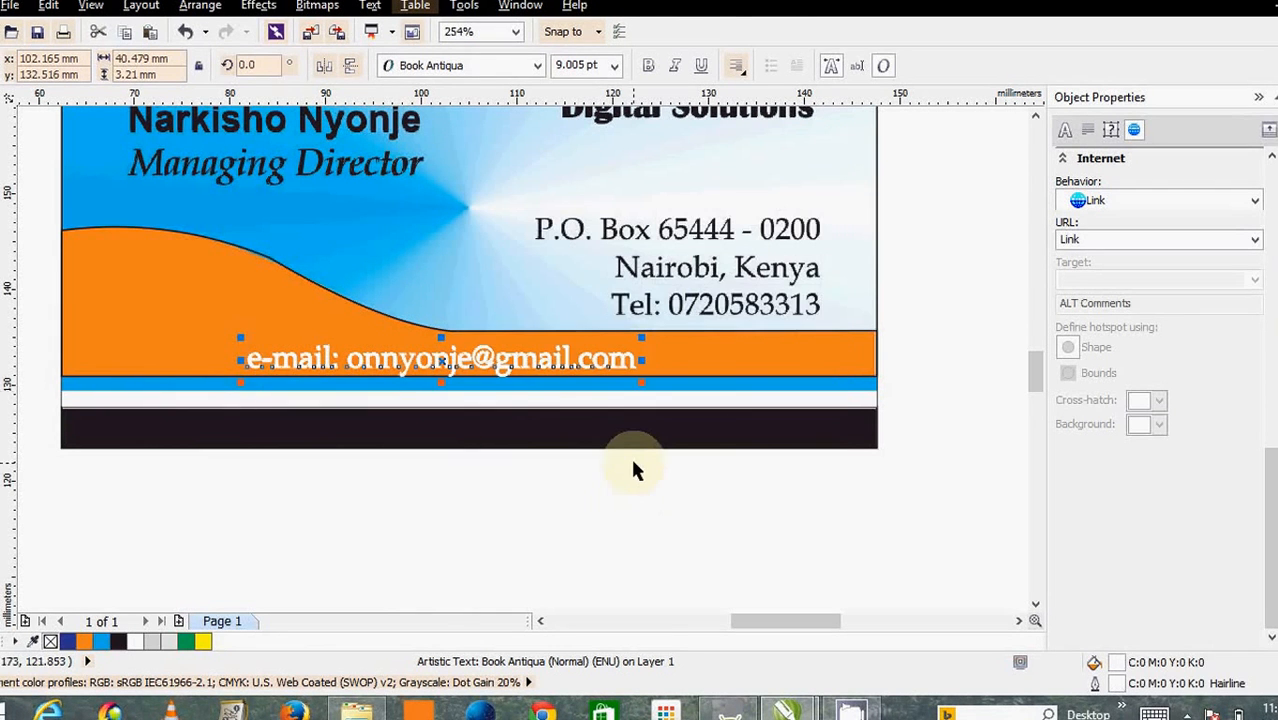
pyautogui.moveTo(459, 361); pyautogui.dragTo(457, 357)
pyautogui.scroll(-1, 583, 365)
pyautogui.scroll(1, 583, 365)
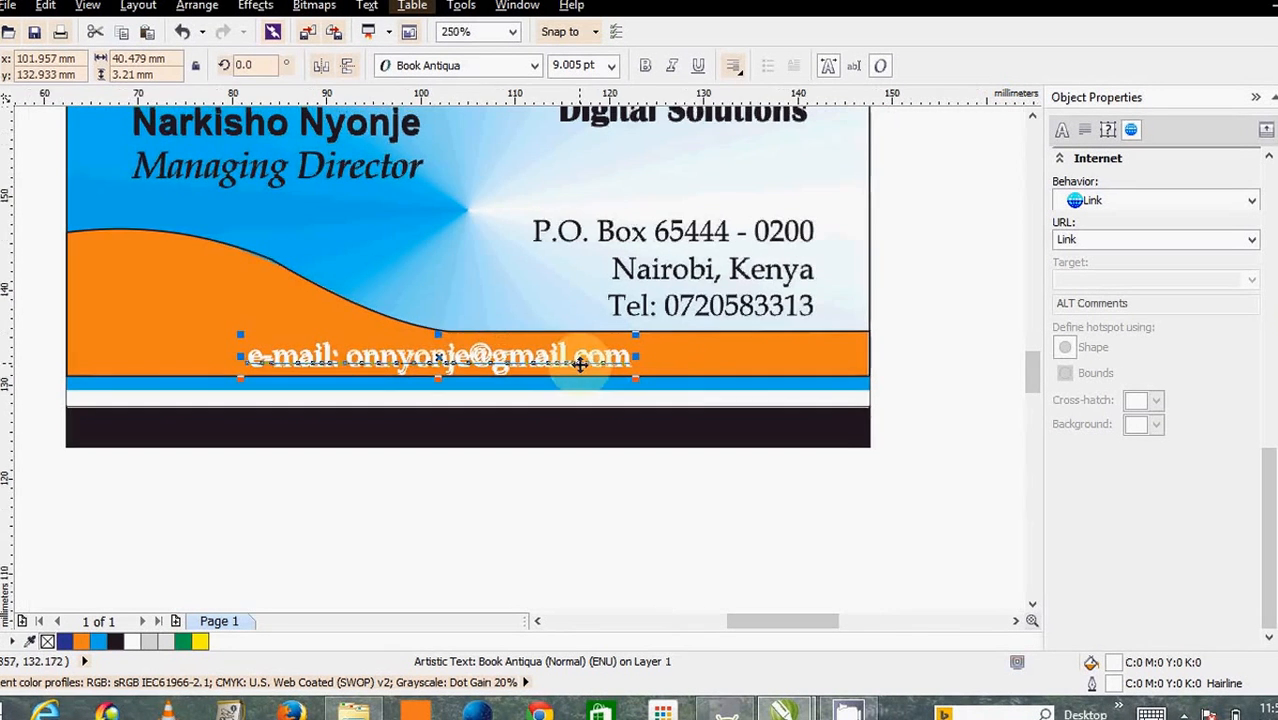
pyautogui.scroll(-1, 583, 365)
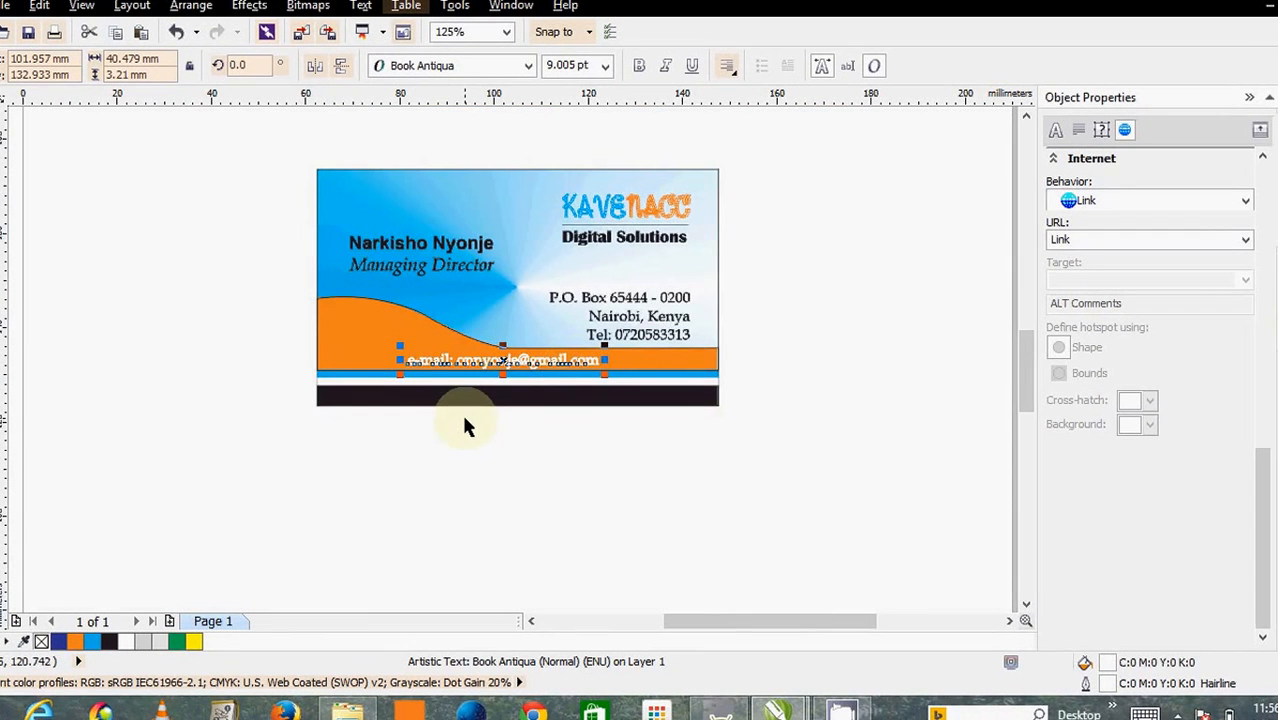
pyautogui.scroll(1, 466, 425)
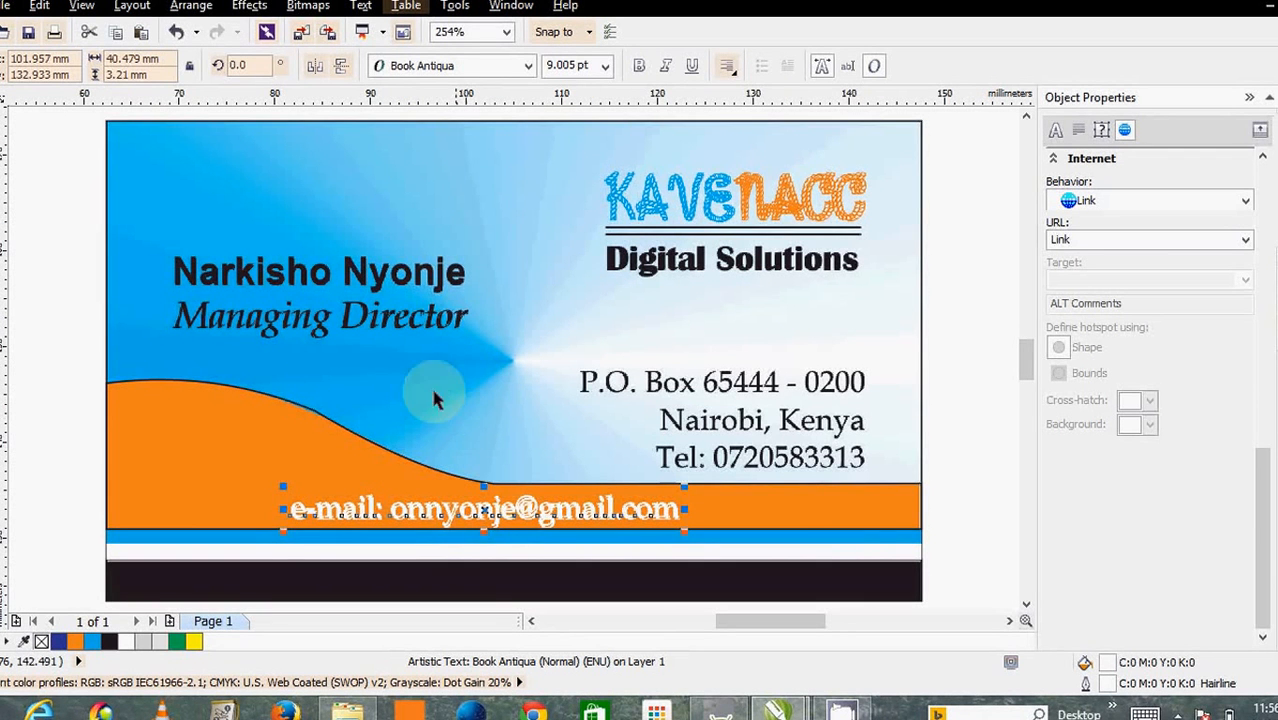
pyautogui.click(367, 128)
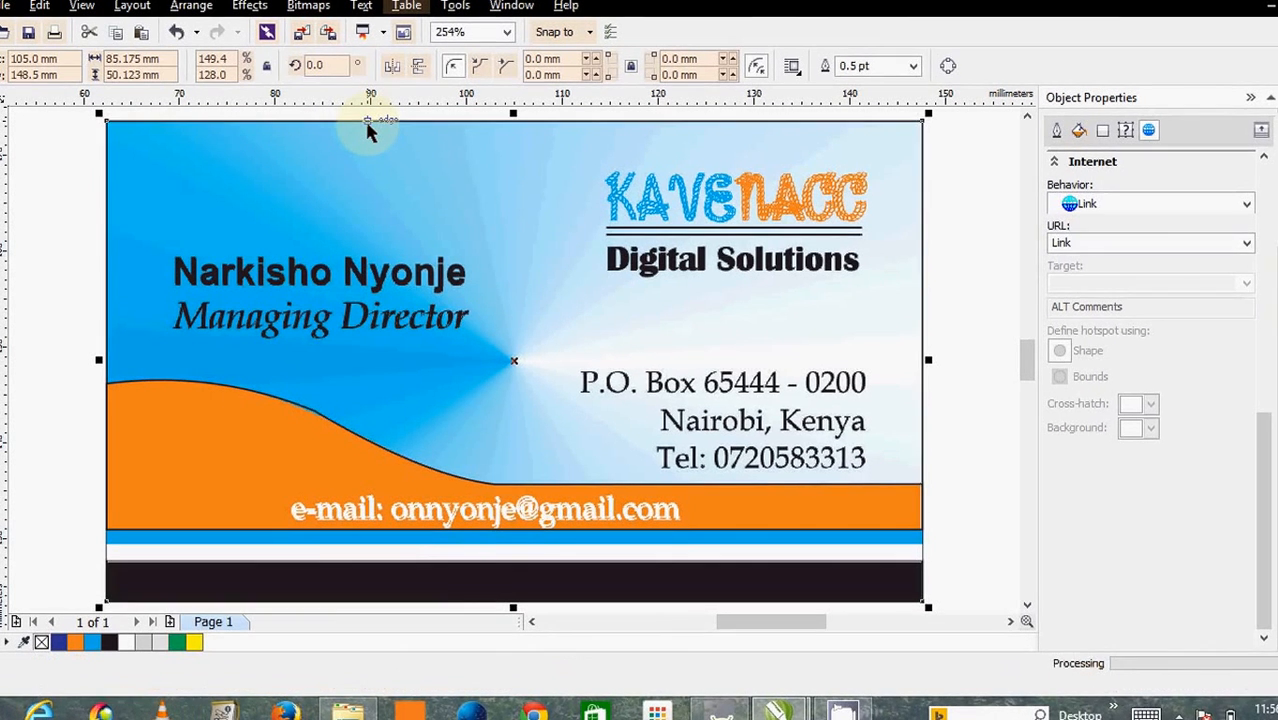
pyautogui.press('Delete')
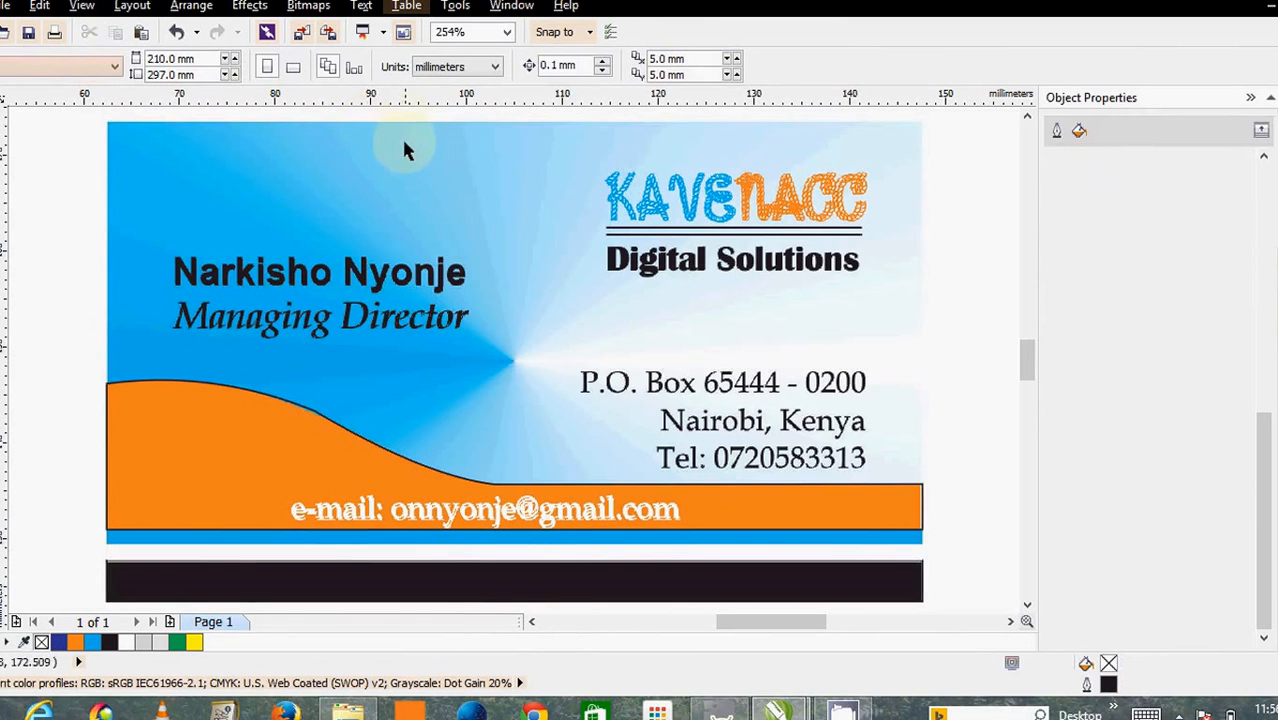
# - Move the Kavenacc Card.jpg picture to the right of the layout, undoing an accidental logo move
pyautogui.moveTo(366, 168); pyautogui.dragTo(697, 204)
pyautogui.scroll(-2, 697, 205)
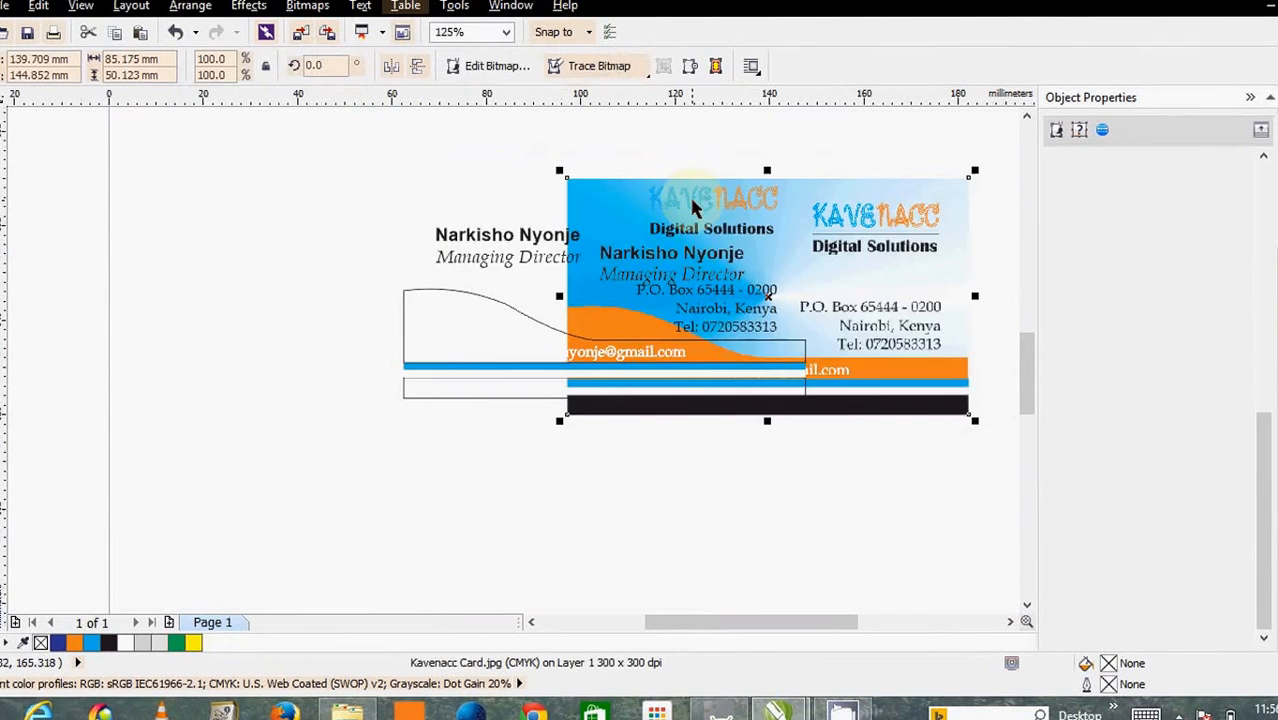
pyautogui.click(834, 199)
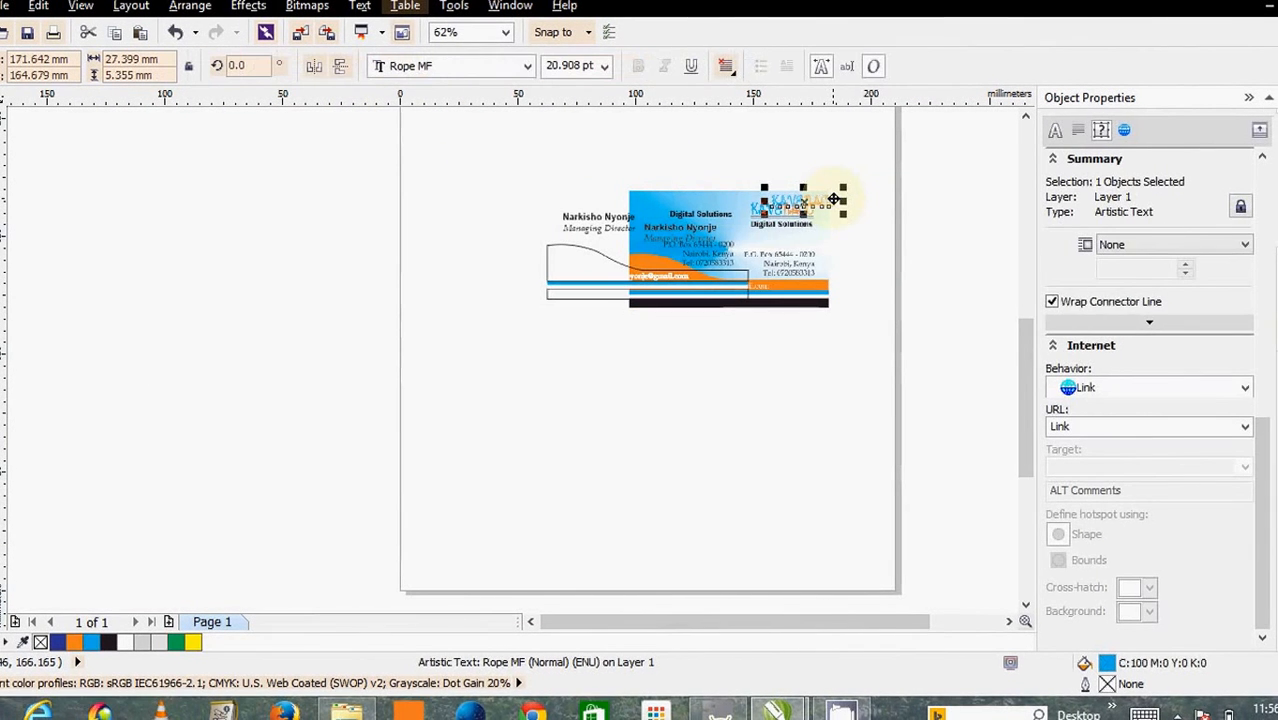
pyautogui.hotkey('ctrl', 'z')
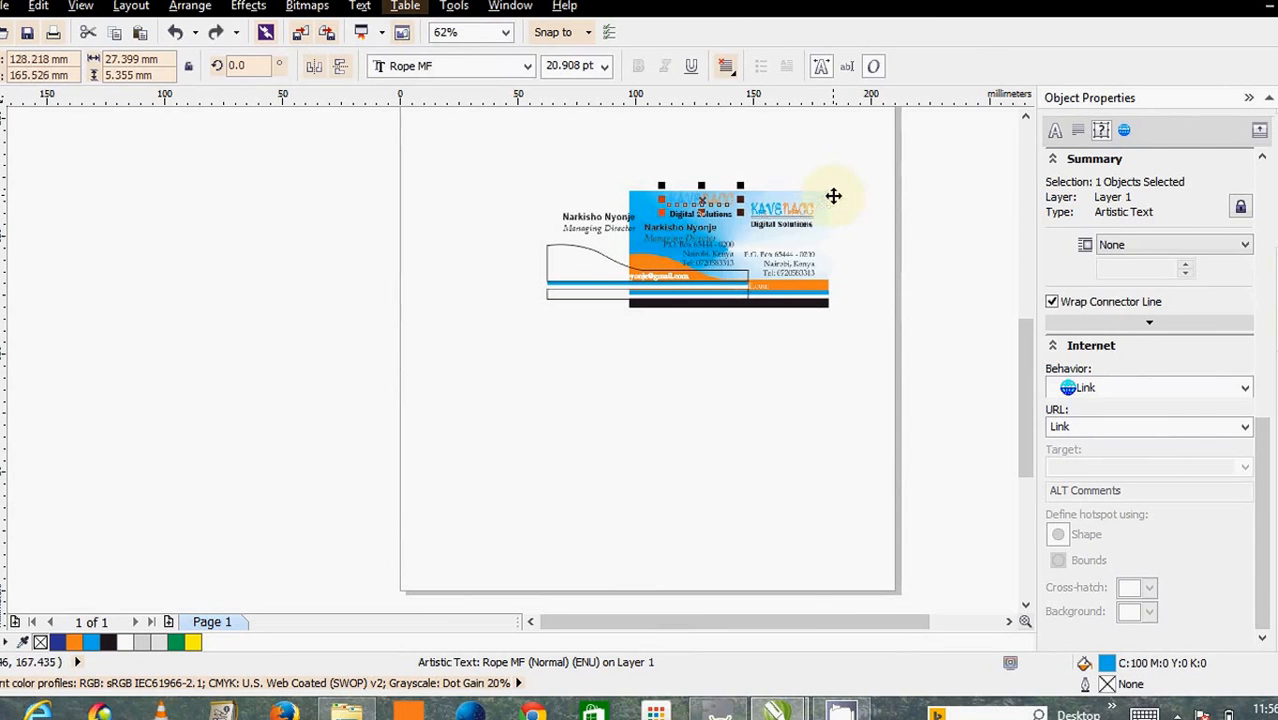
pyautogui.moveTo(800, 286); pyautogui.dragTo(946, 288)
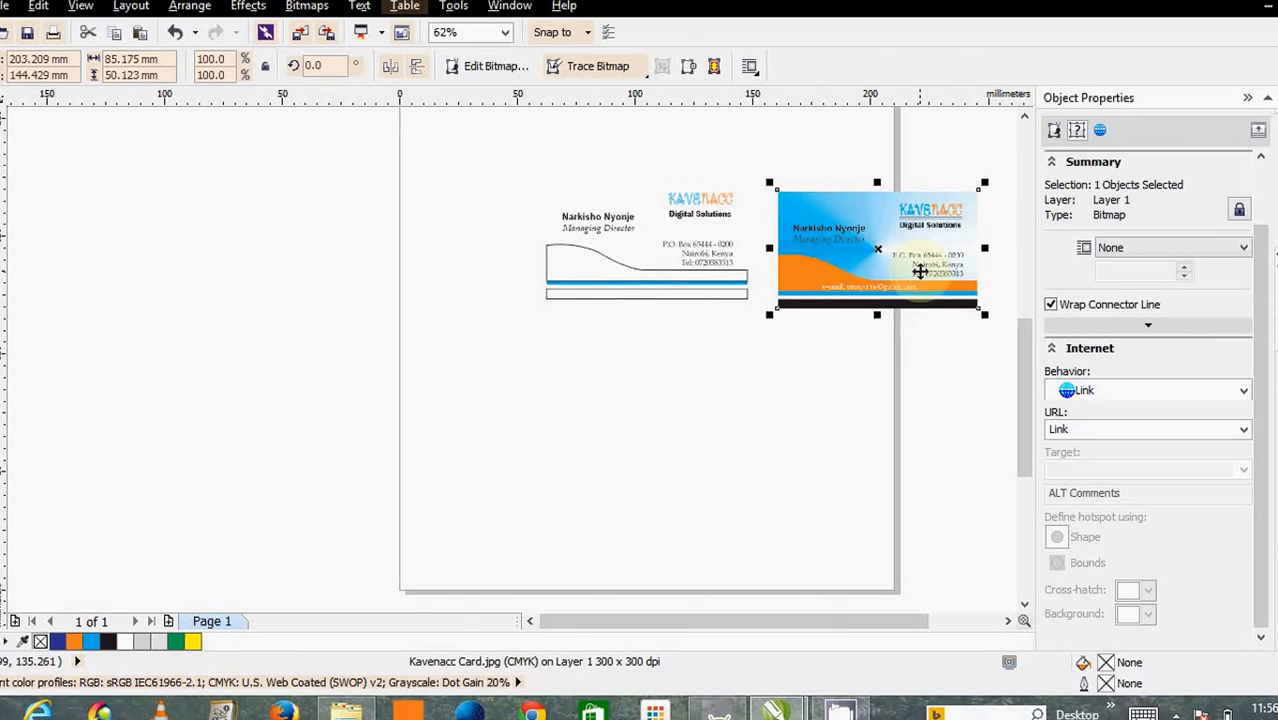
# - Paste the rectangle back around the draft card, close Object Properties, and zoom to both cards
pyautogui.click(141, 38)
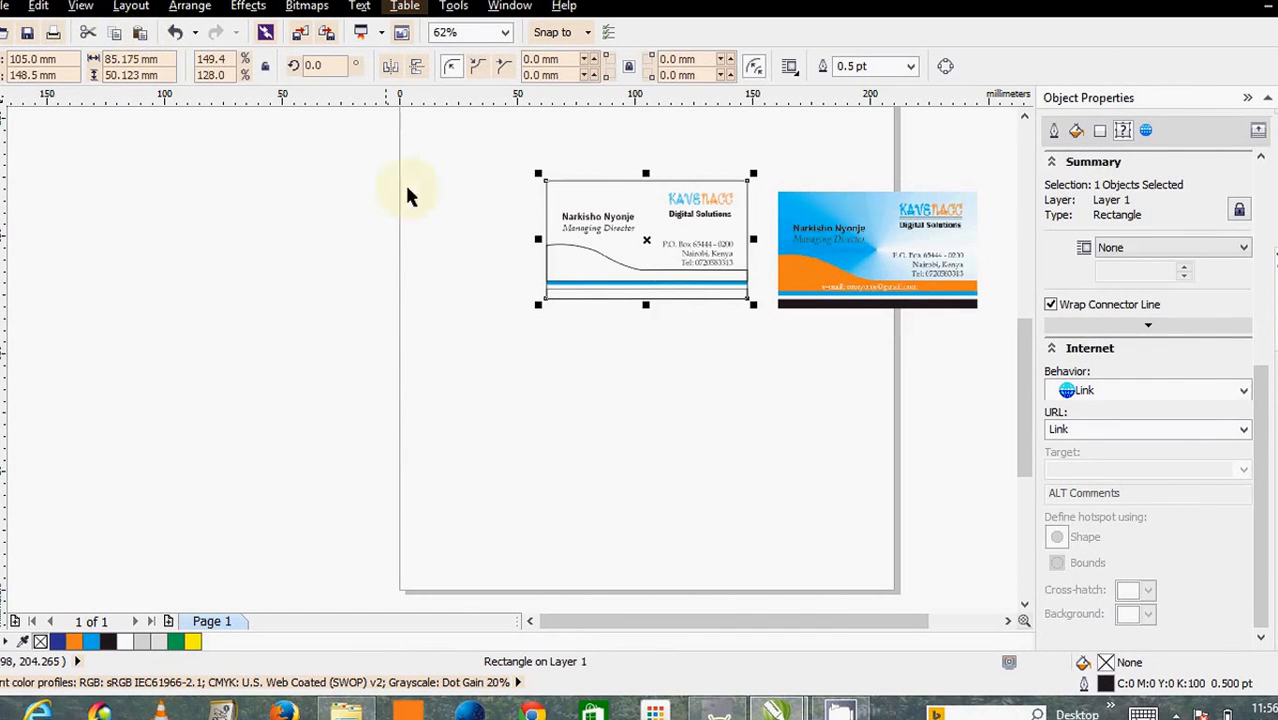
pyautogui.click(765, 212)
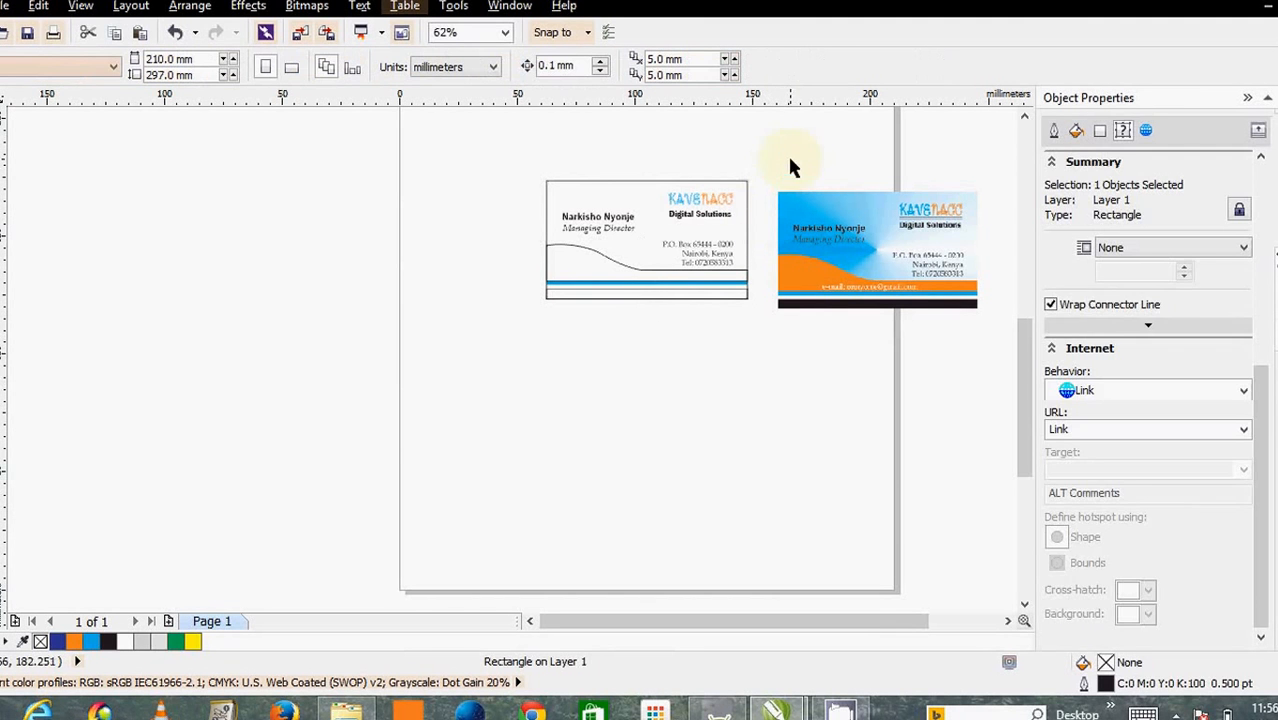
pyautogui.click(648, 192)
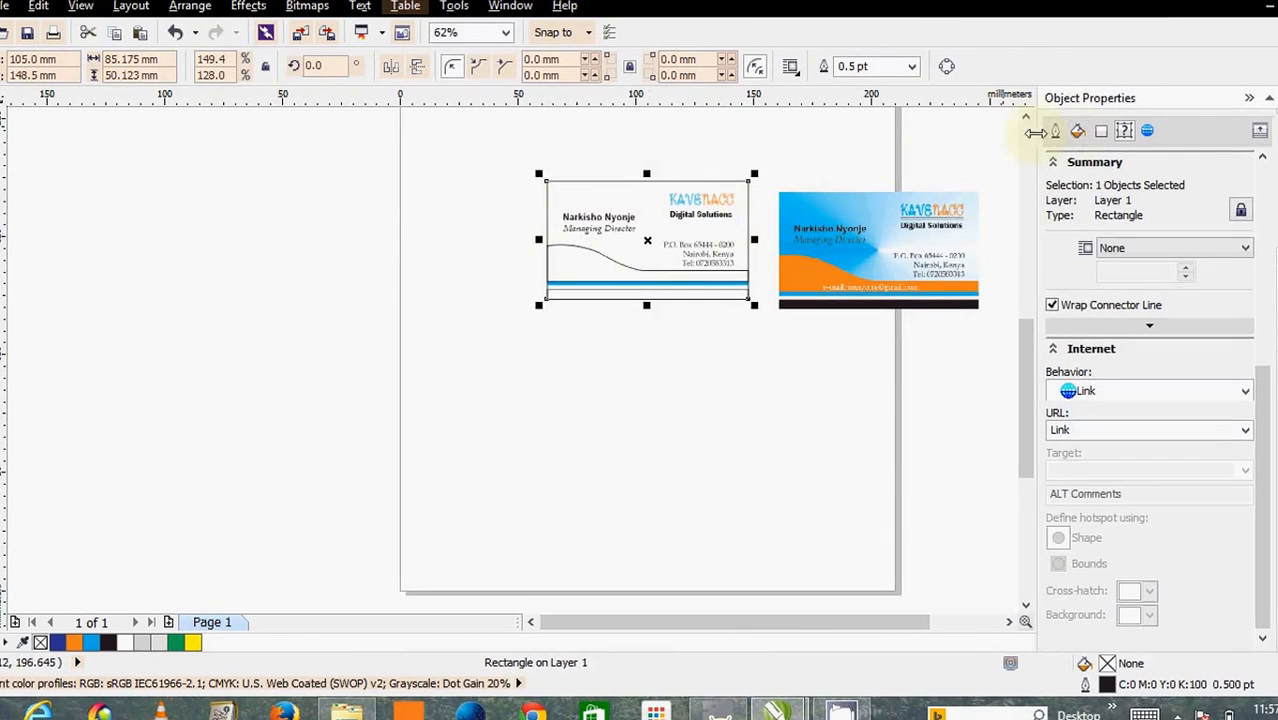
pyautogui.click(1251, 98)
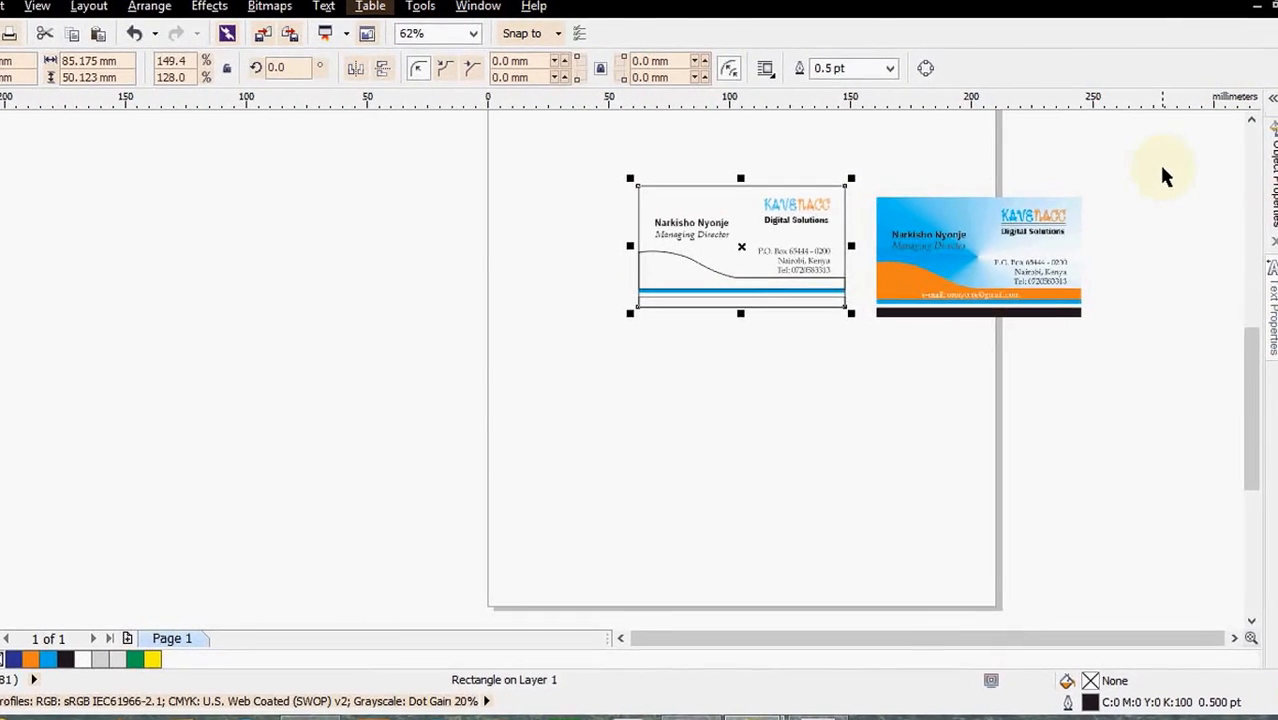
pyautogui.press('F4')
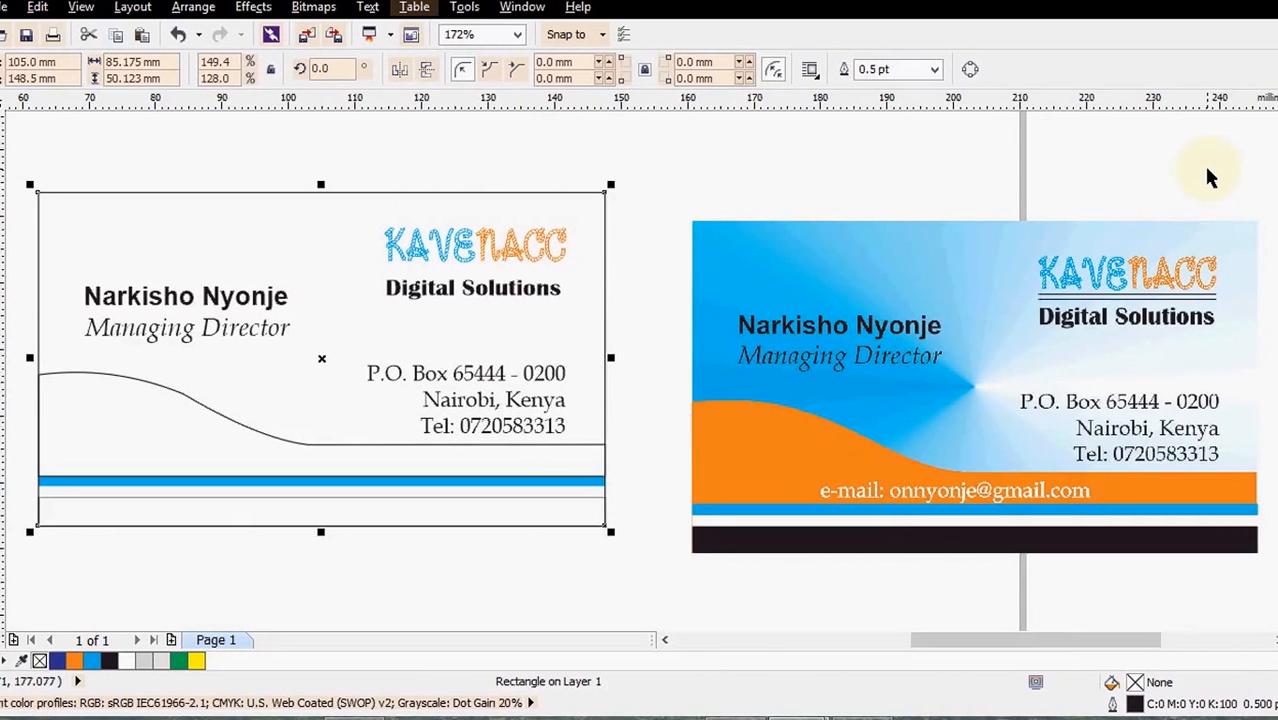
# - Fill the card rectangle with a conical blue-to-white fountain, midpoint 31, and reselect it
pyautogui.click(1277, 175)
pyautogui.press('F4')
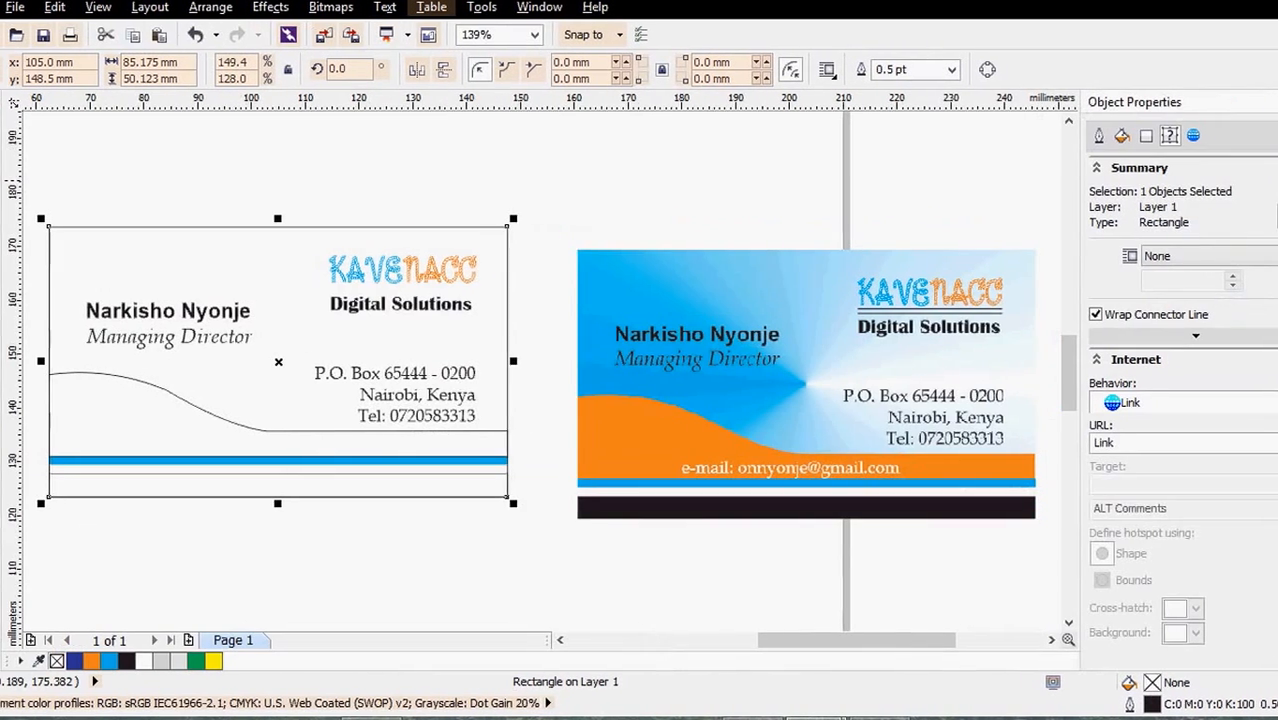
pyautogui.click(1118, 137)
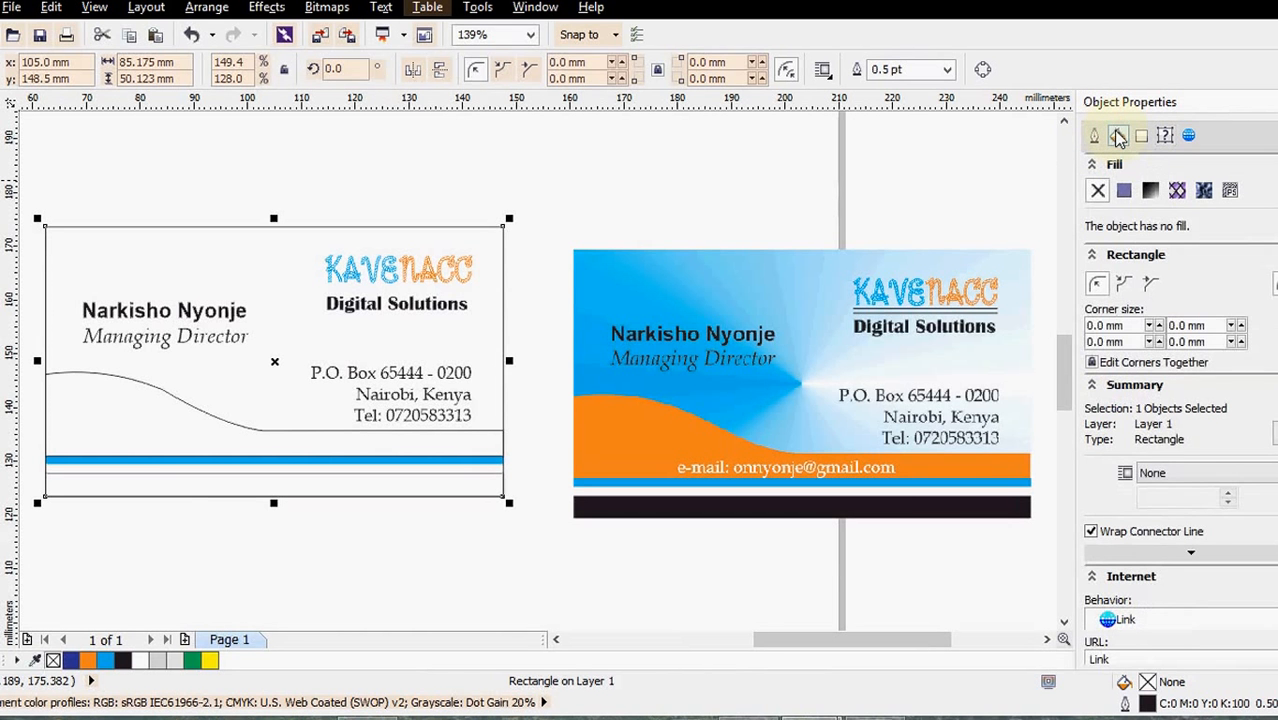
pyautogui.click(1123, 190)
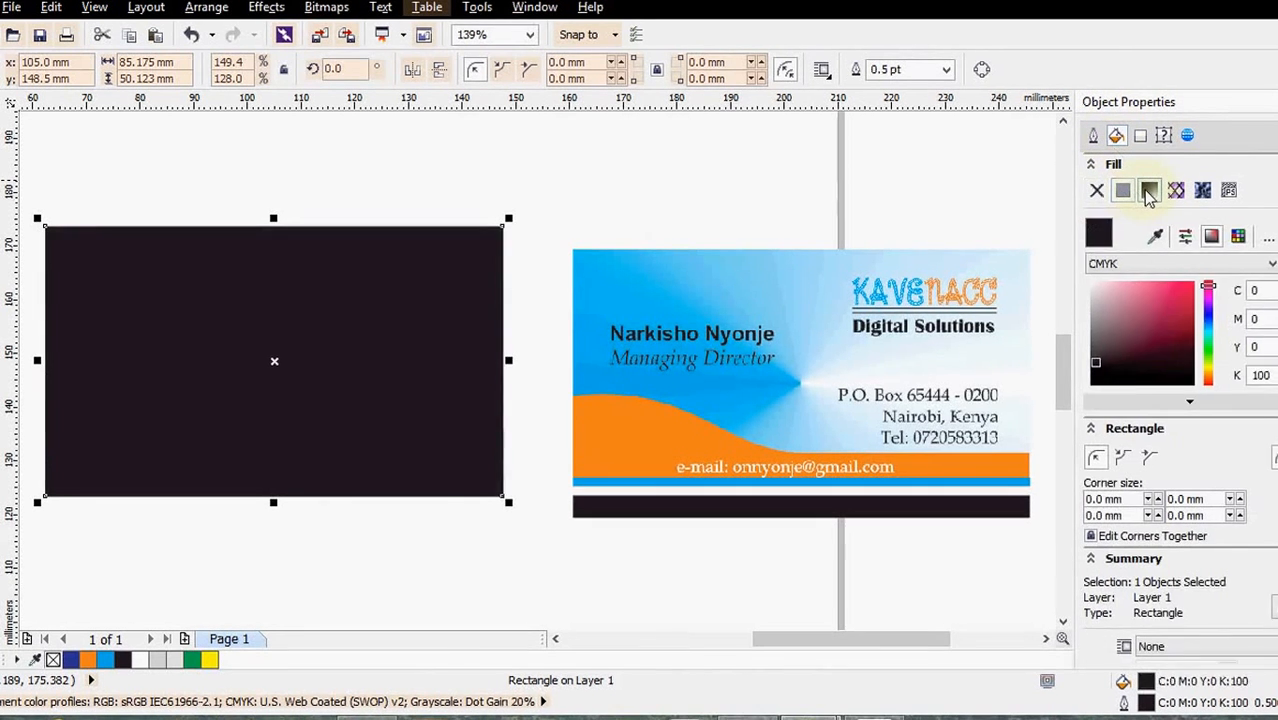
pyautogui.click(1149, 191)
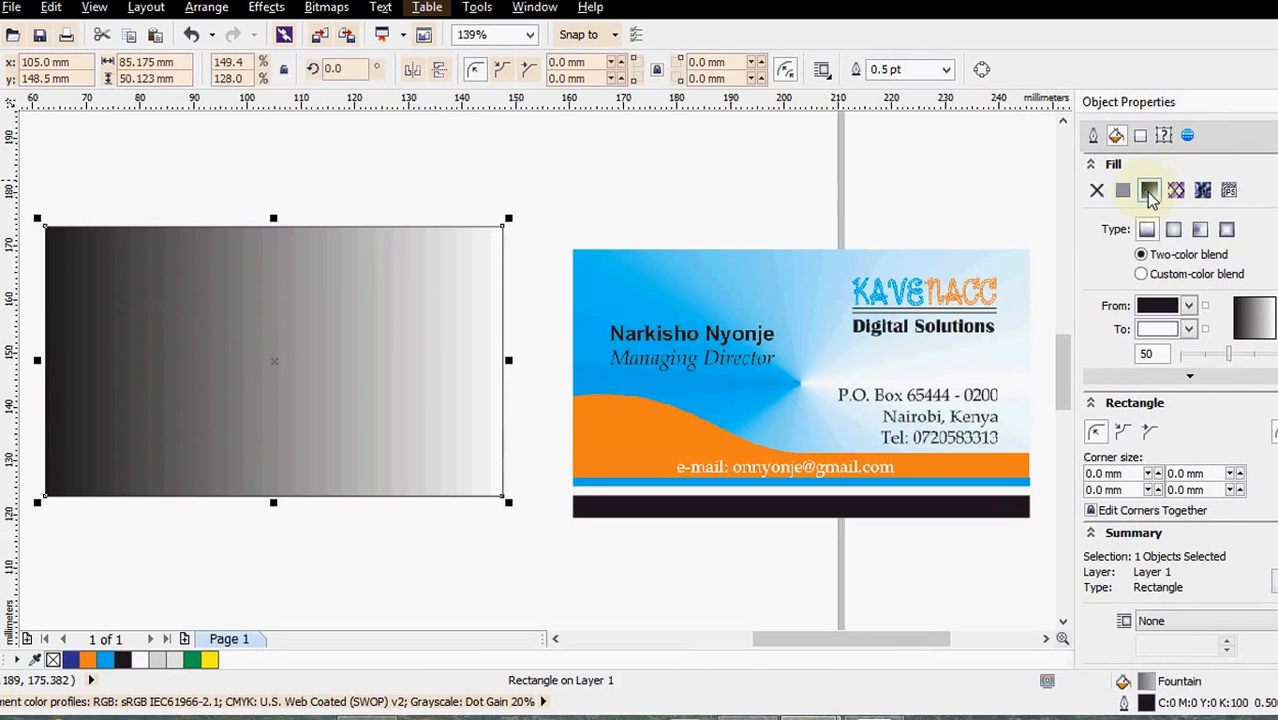
pyautogui.click(1173, 229)
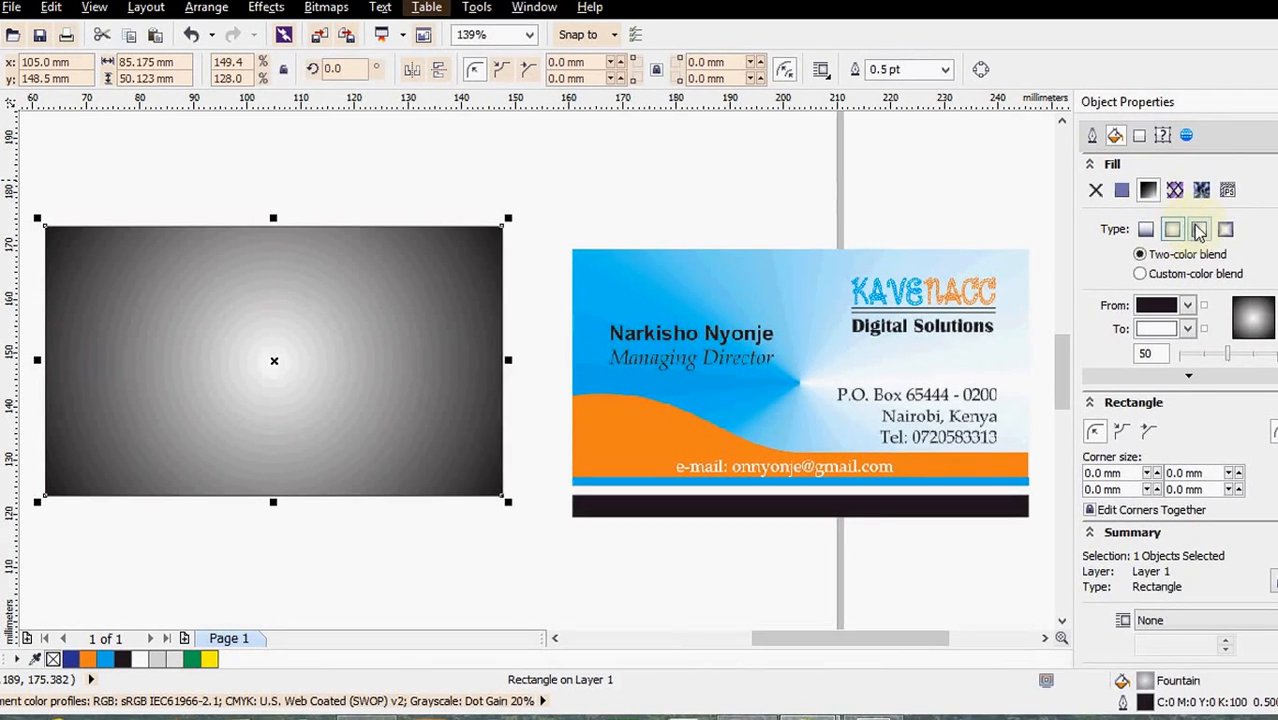
pyautogui.click(1199, 229)
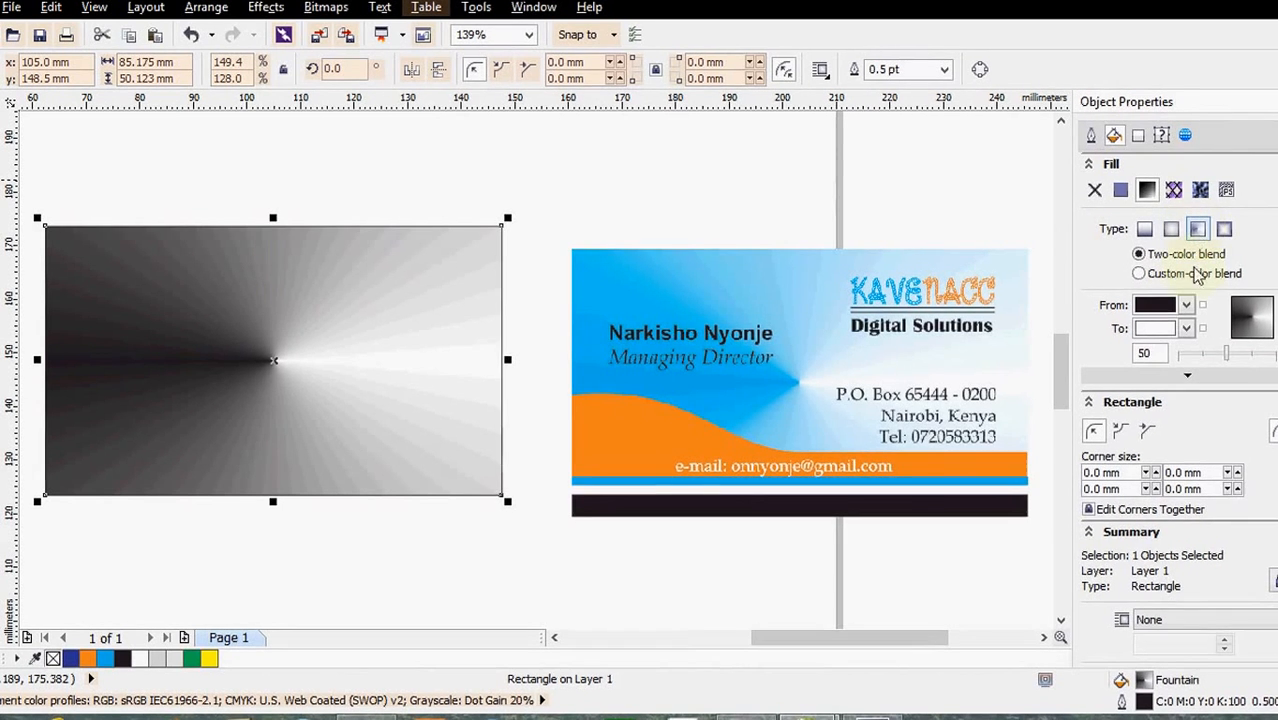
pyautogui.click(1187, 305)
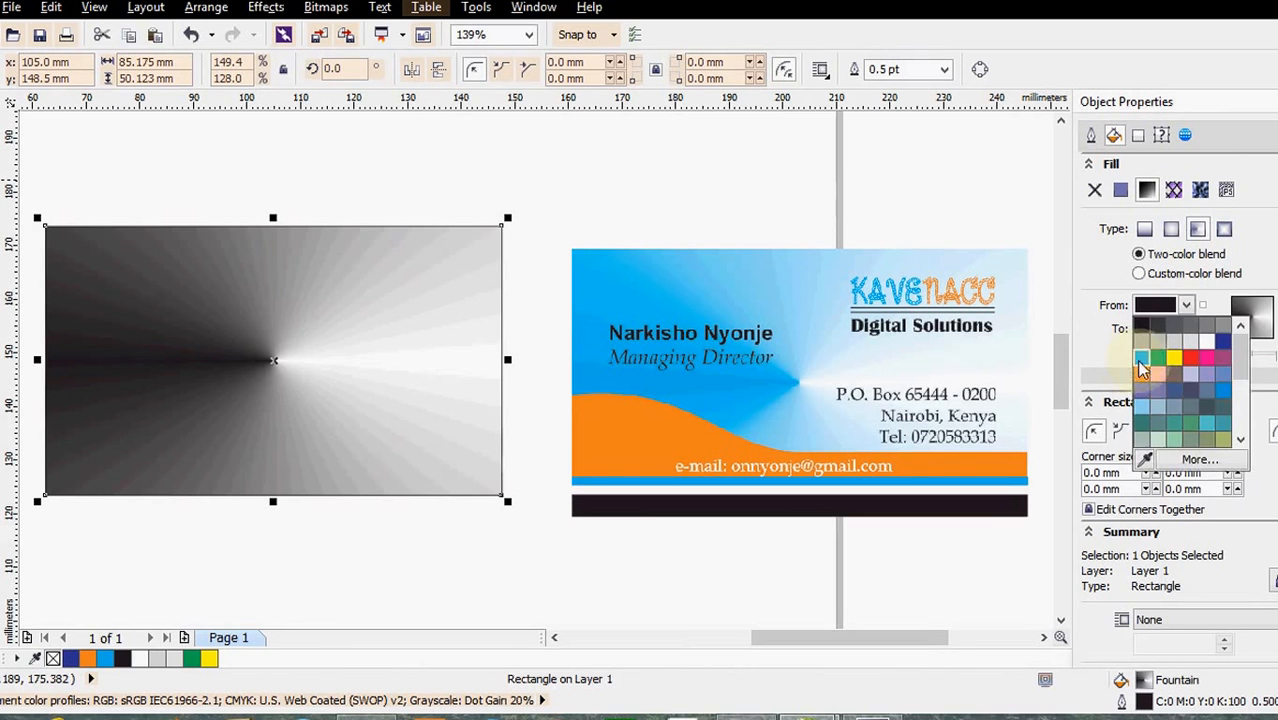
pyautogui.click(1141, 358)
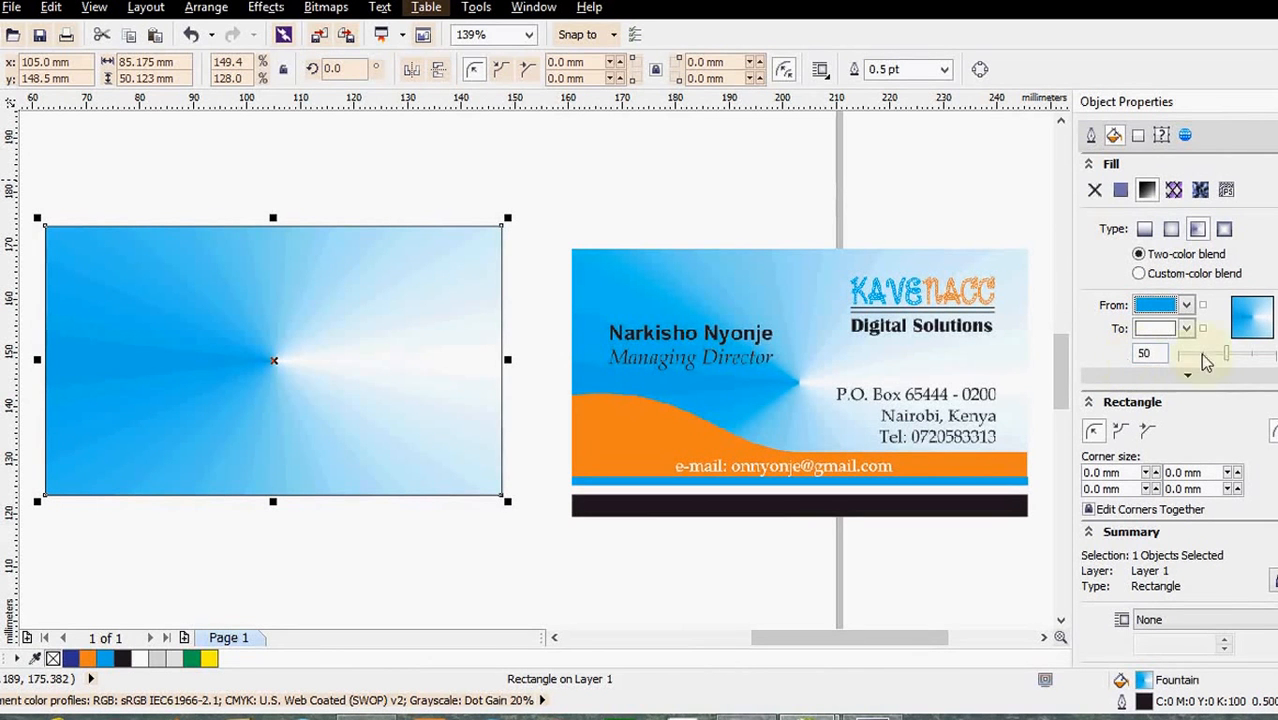
pyautogui.moveTo(1223, 350); pyautogui.dragTo(1208, 355)
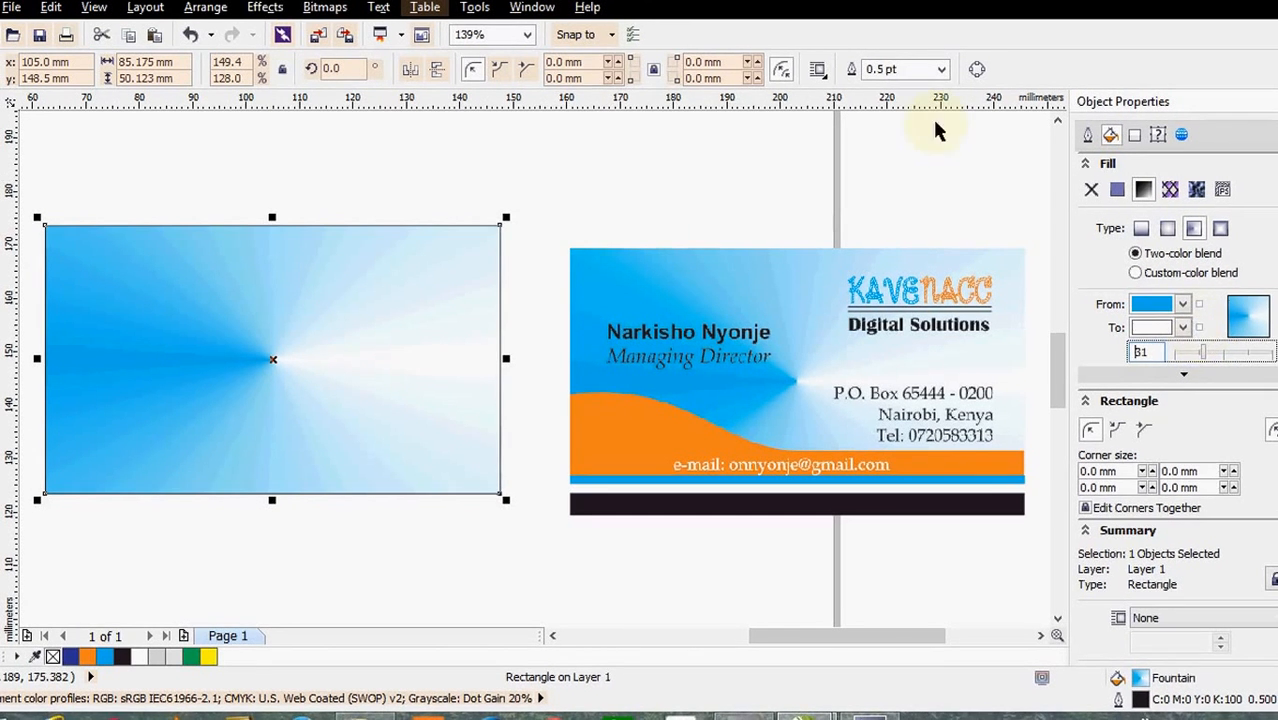
pyautogui.click(539, 199)
pyautogui.click(474, 239)
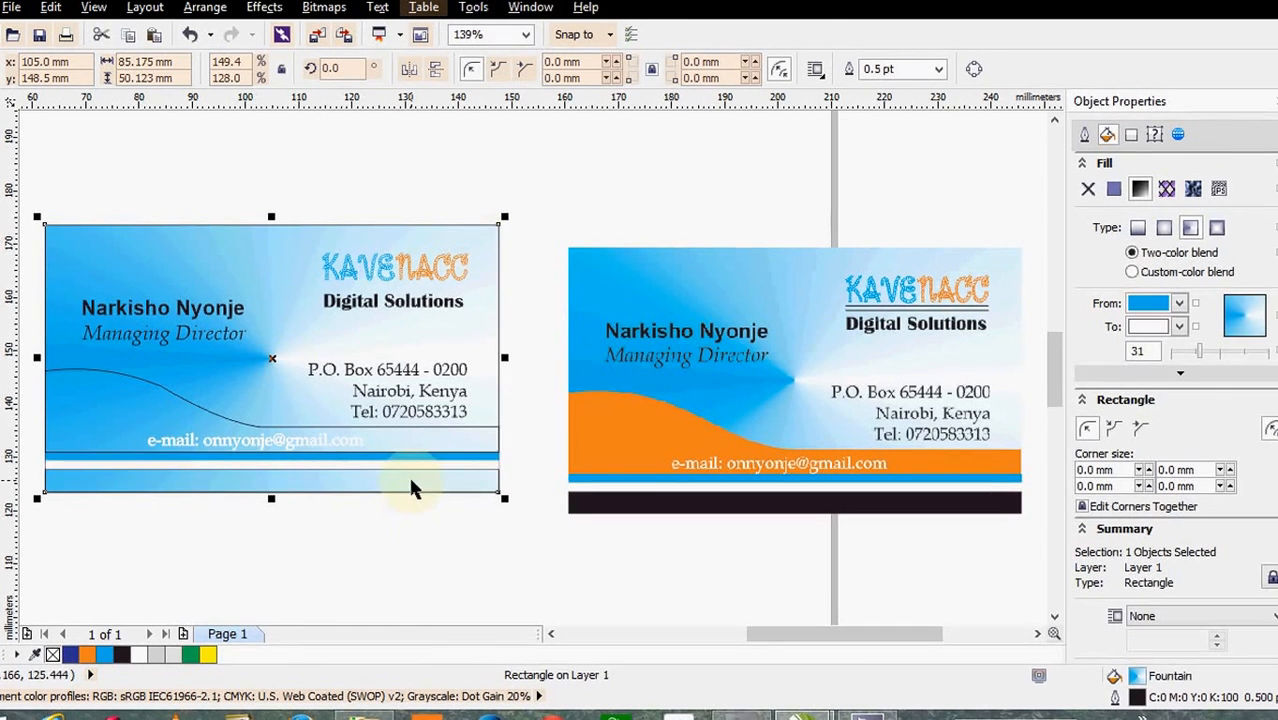
# - Make the card's bottom strip solid black with outline width None
pyautogui.click(408, 474)
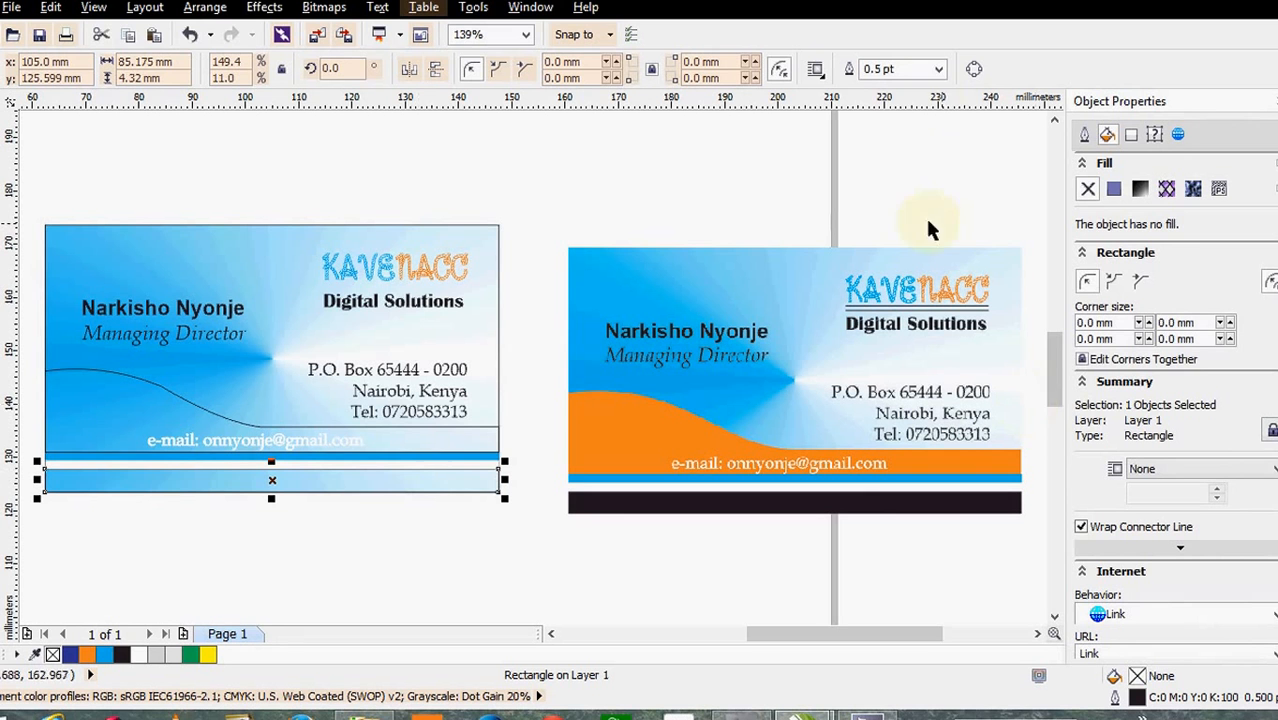
pyautogui.click(938, 68)
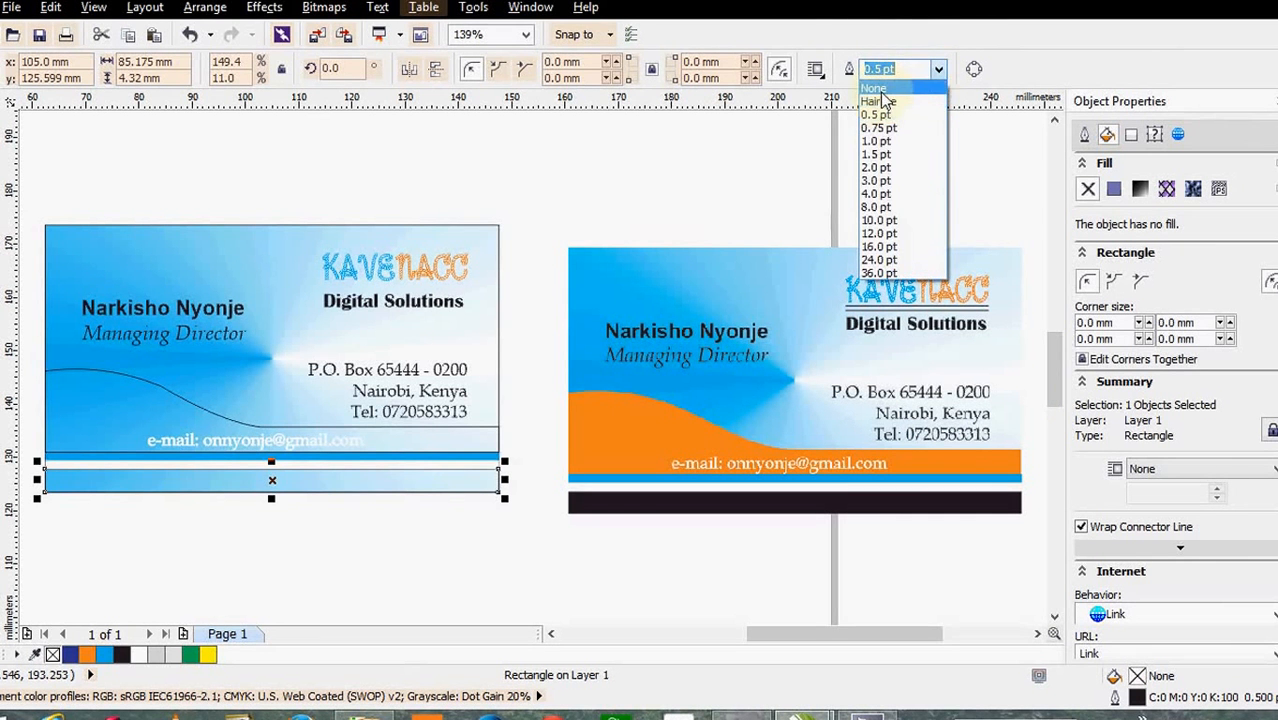
pyautogui.click(878, 90)
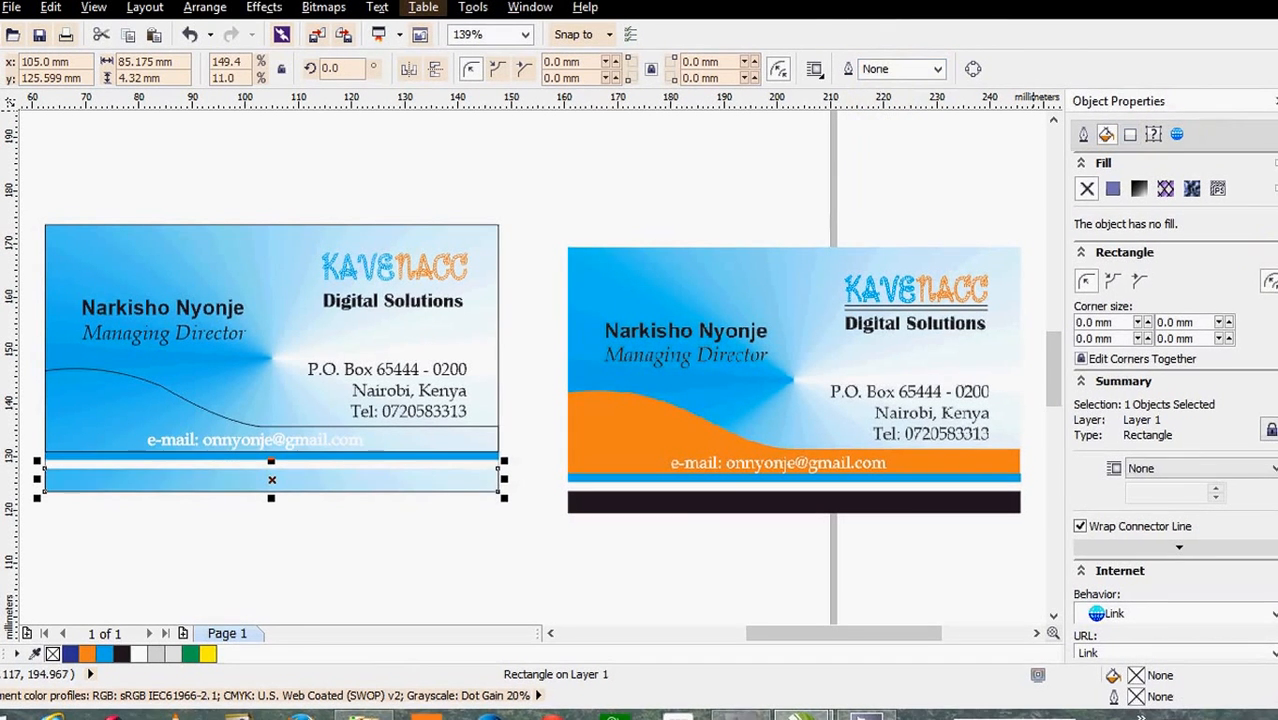
pyautogui.click(1277, 130)
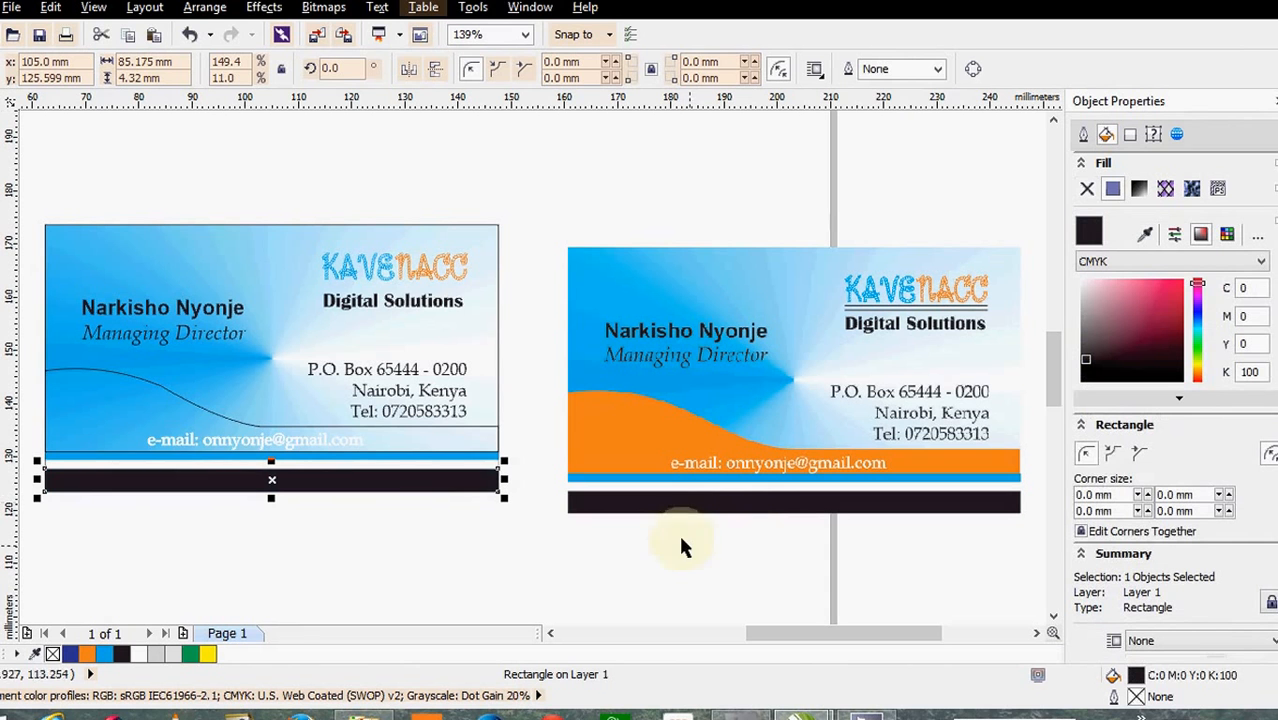
# - Fill the wave shape orange and set its outline to None
pyautogui.click(431, 421)
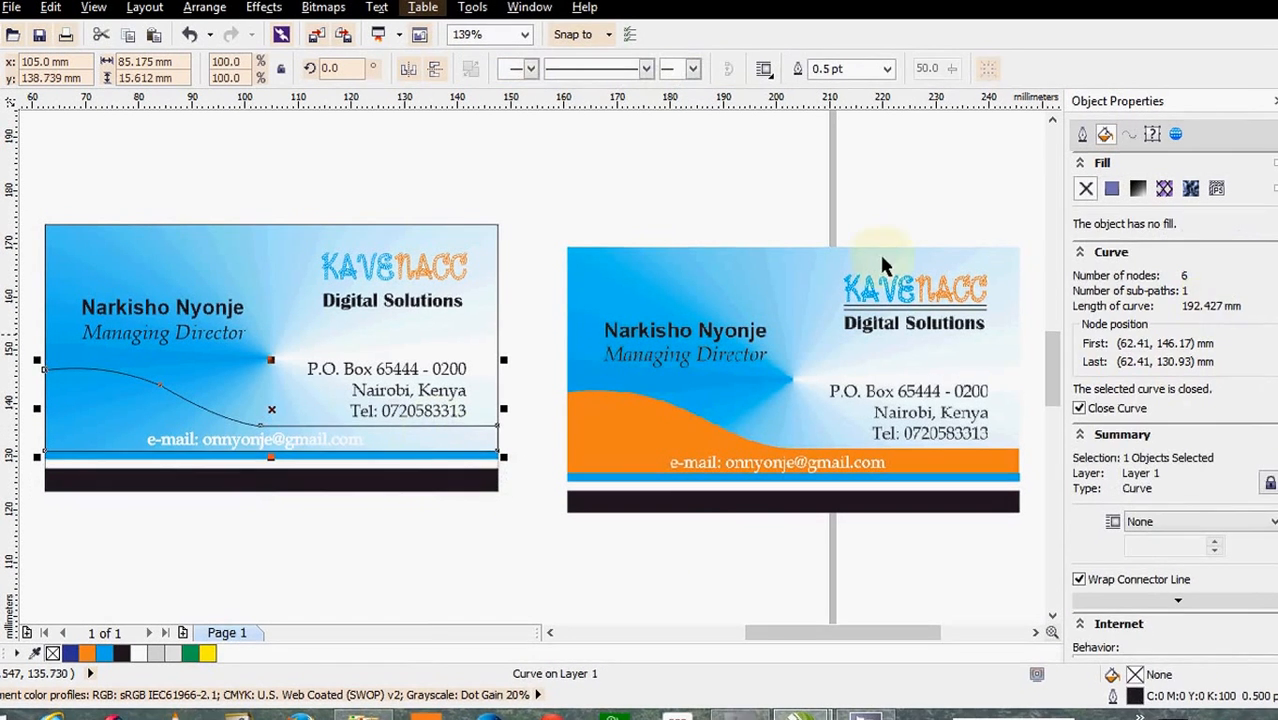
pyautogui.click(87, 653)
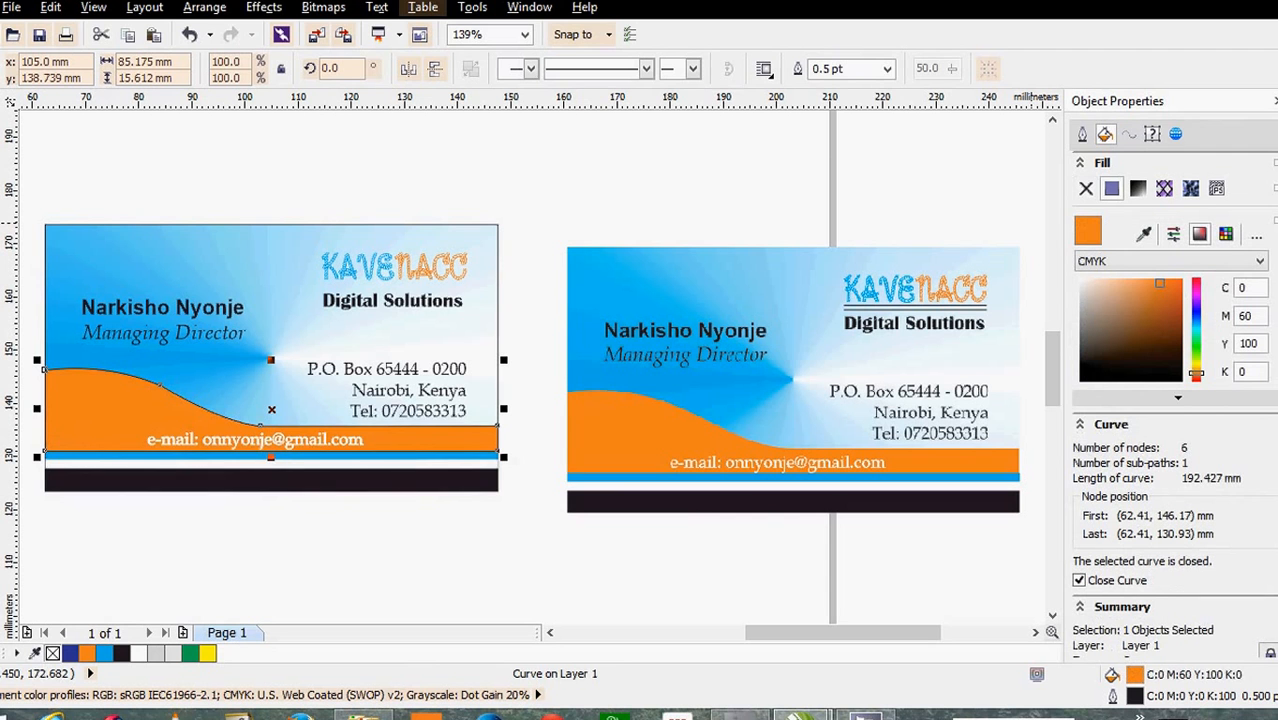
pyautogui.click(886, 68)
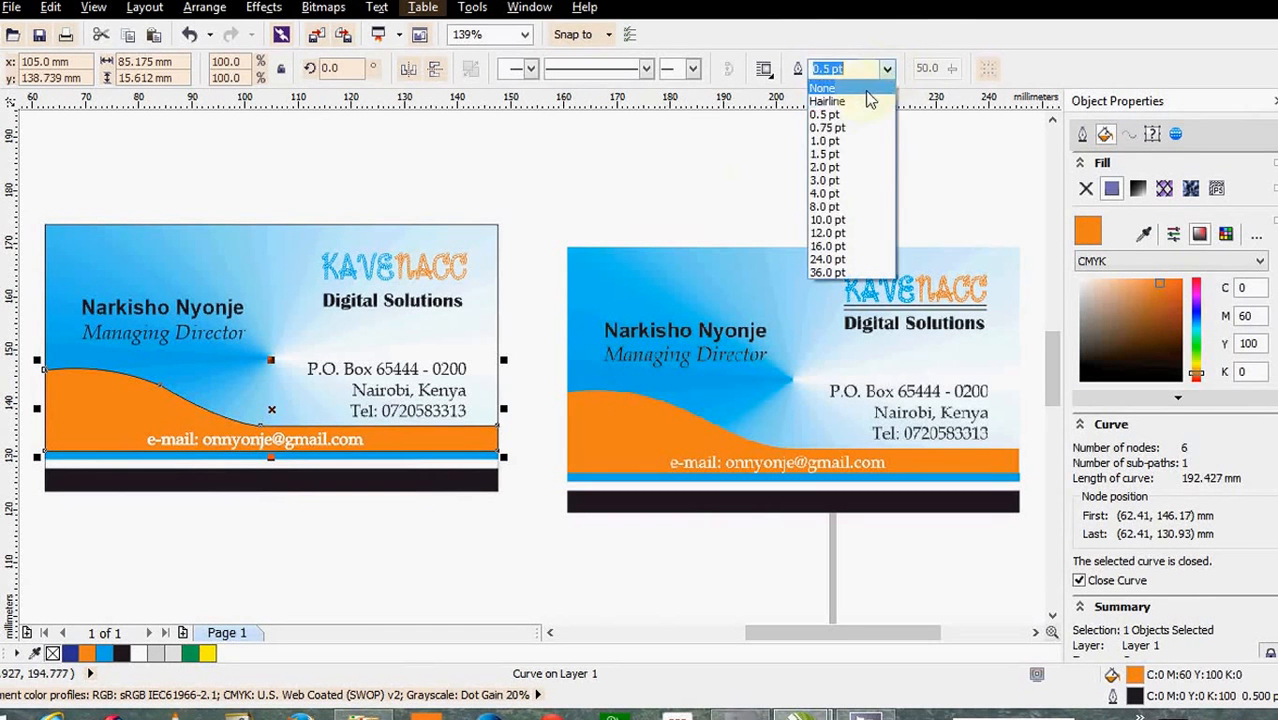
pyautogui.click(828, 88)
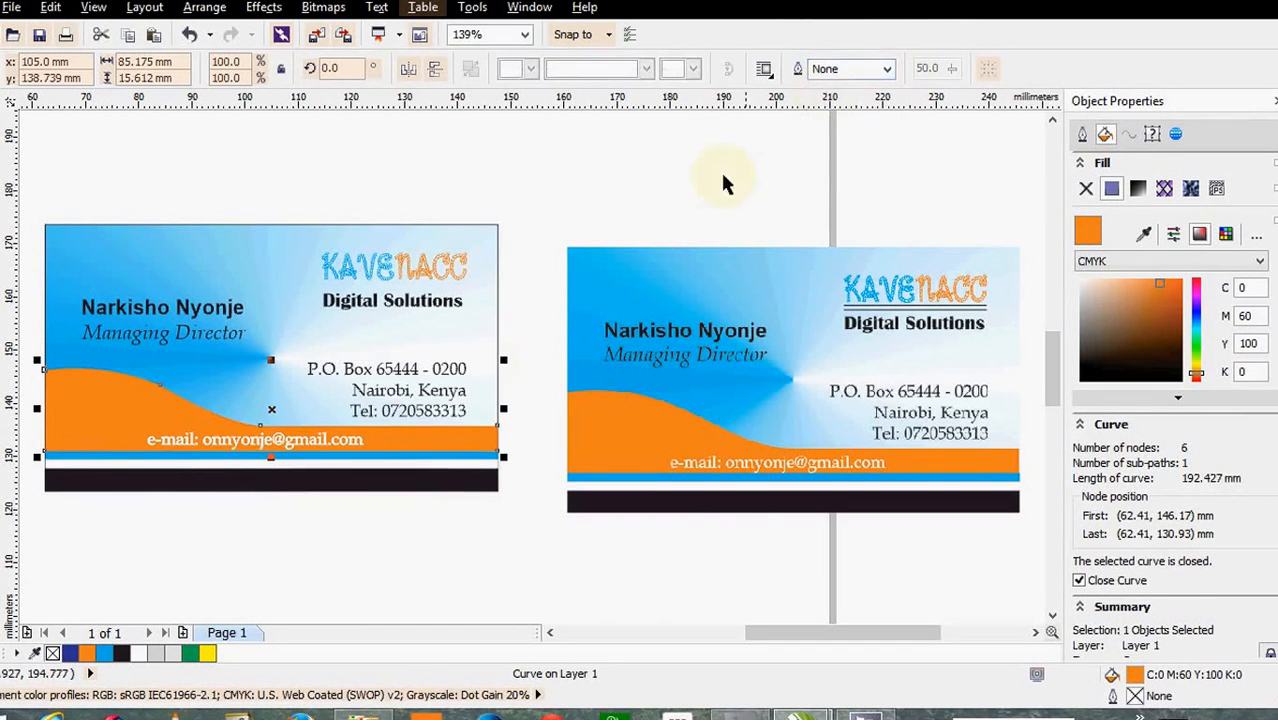
# - Remove the outline from the fountain-filled background rectangle
pyautogui.click(523, 284)
pyautogui.click(497, 289)
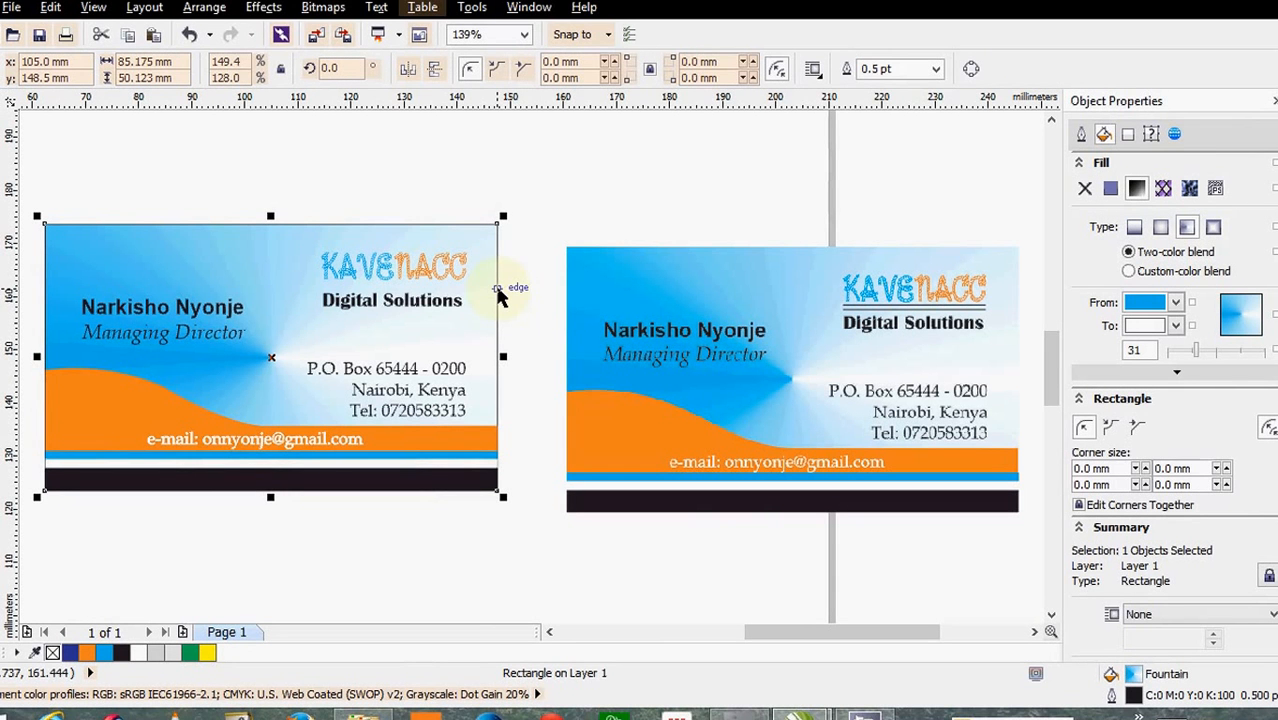
pyautogui.click(936, 69)
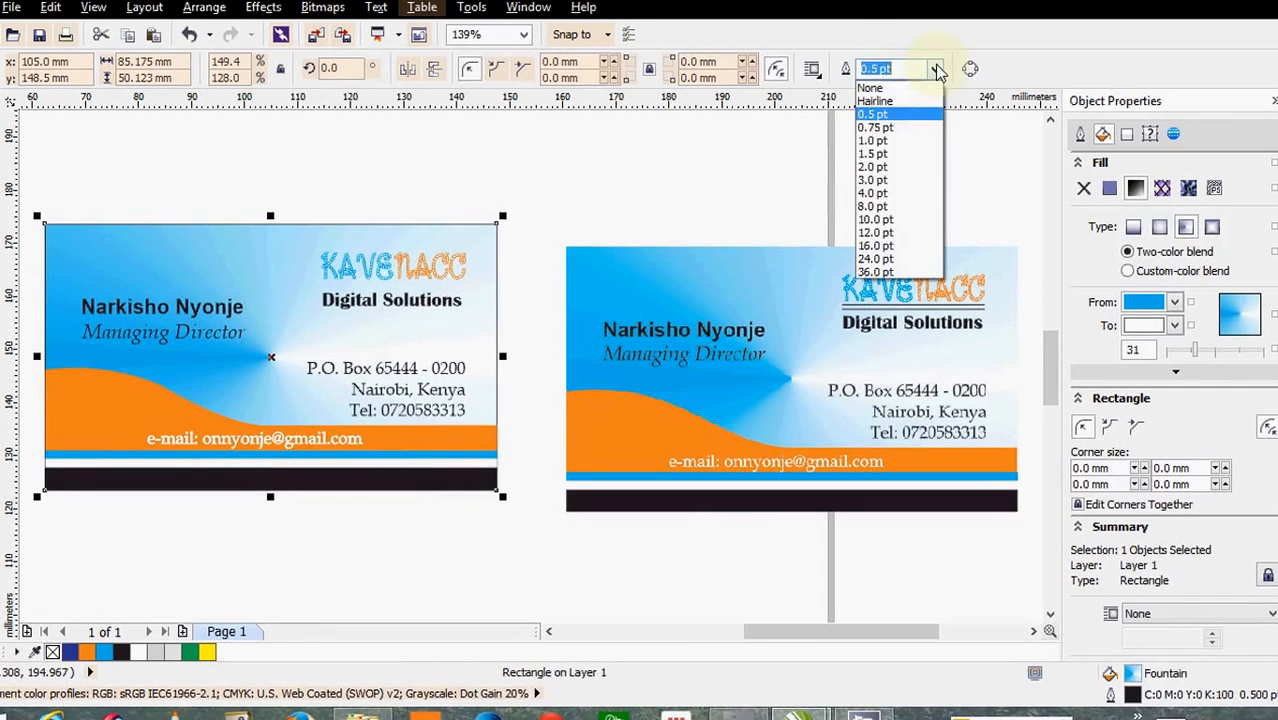
pyautogui.click(872, 89)
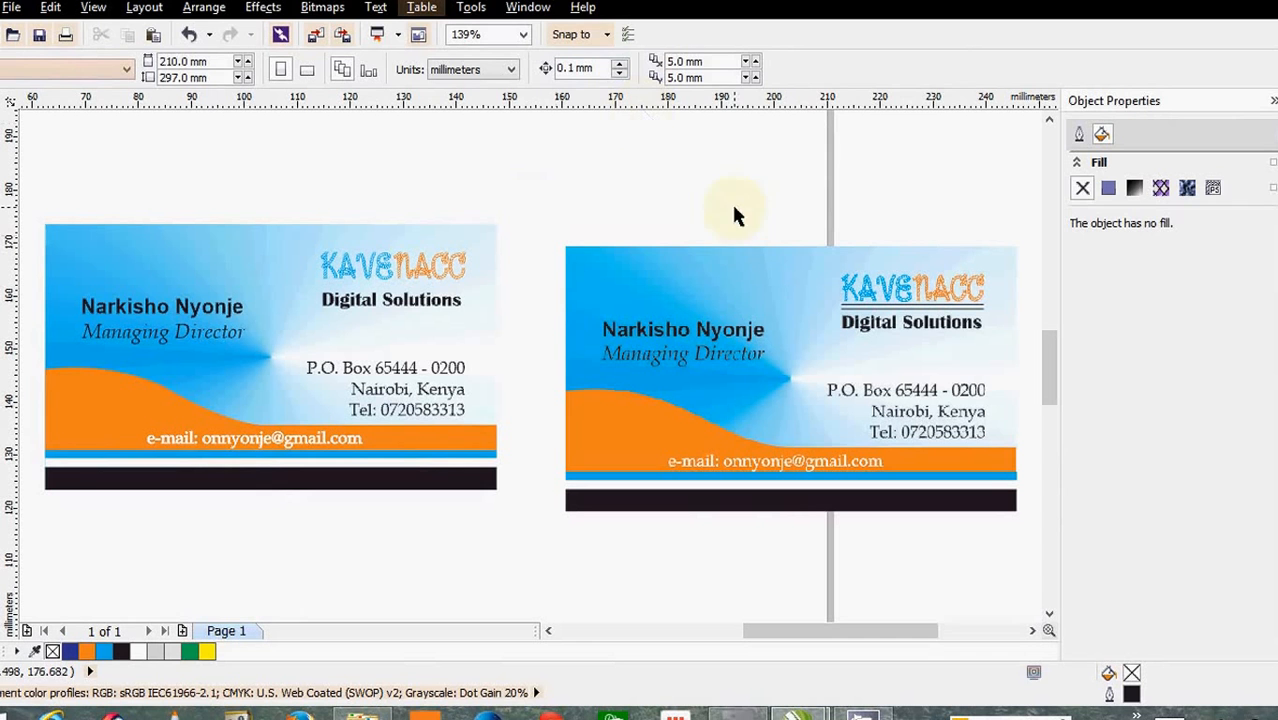
# - Delete the Kavenacc Card.jpg reference bitmap and zoom to the remaining card
pyautogui.click(736, 337)
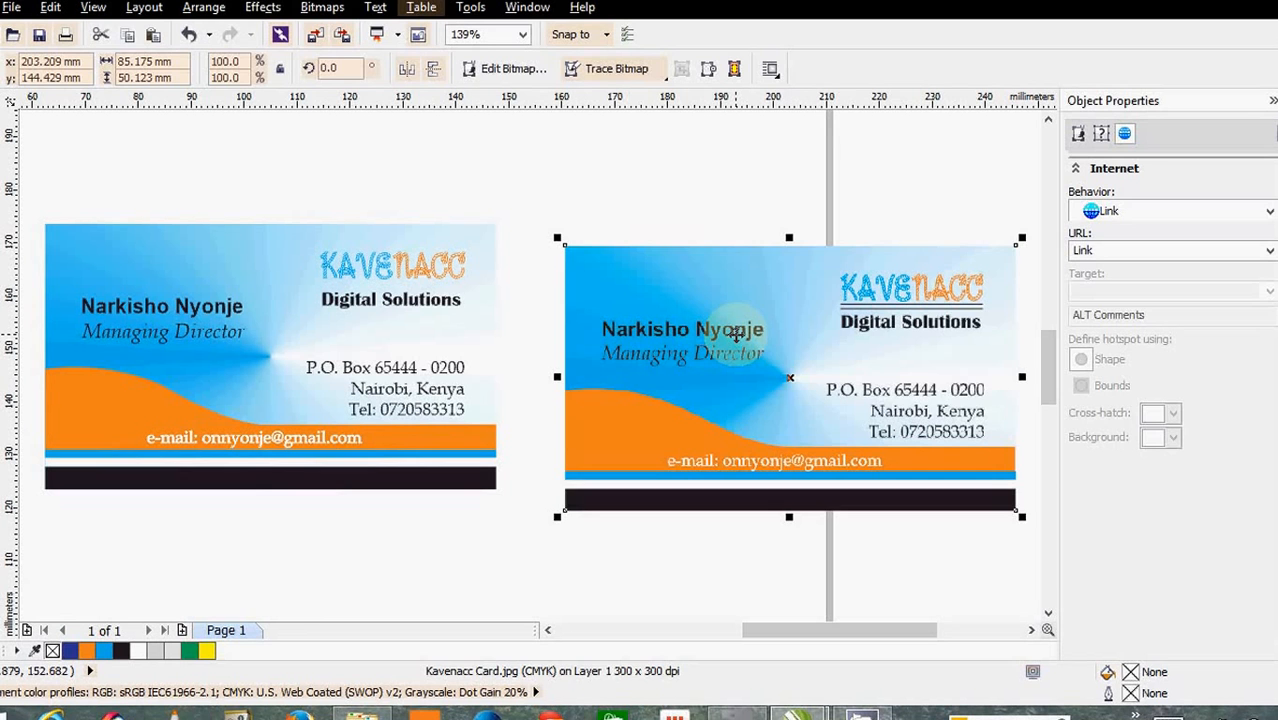
pyautogui.press('Delete')
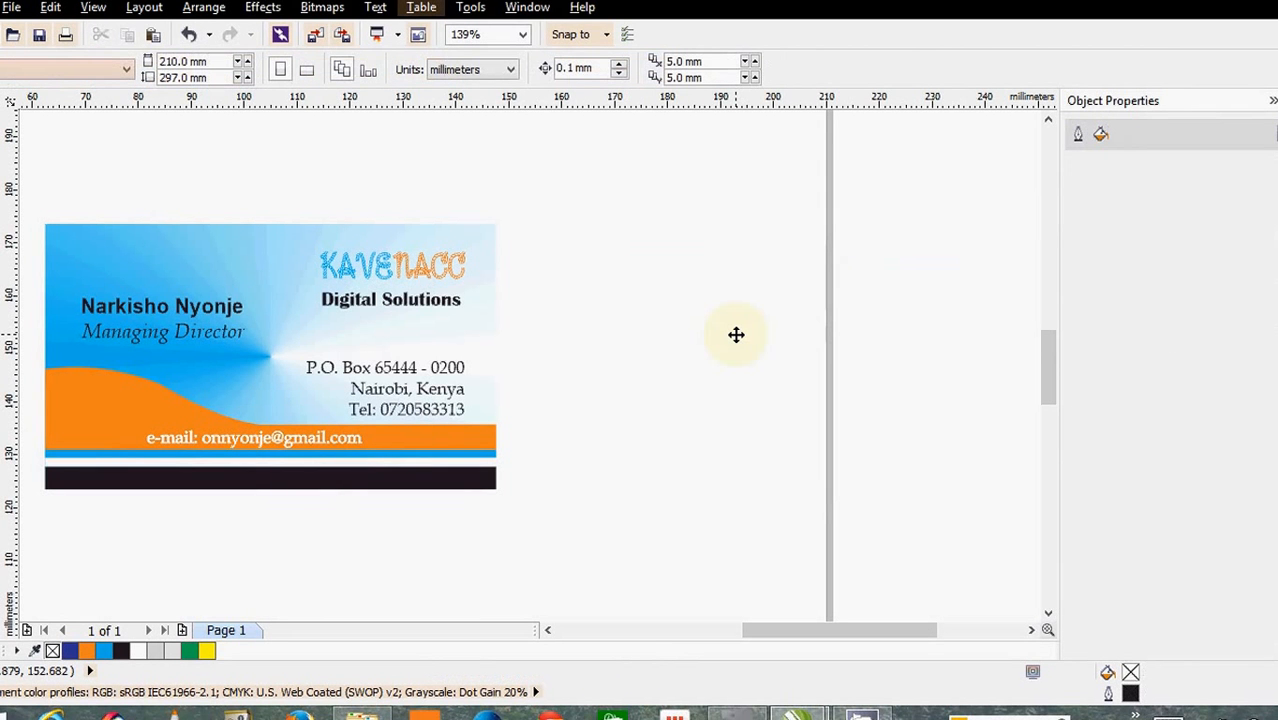
pyautogui.press('F4')
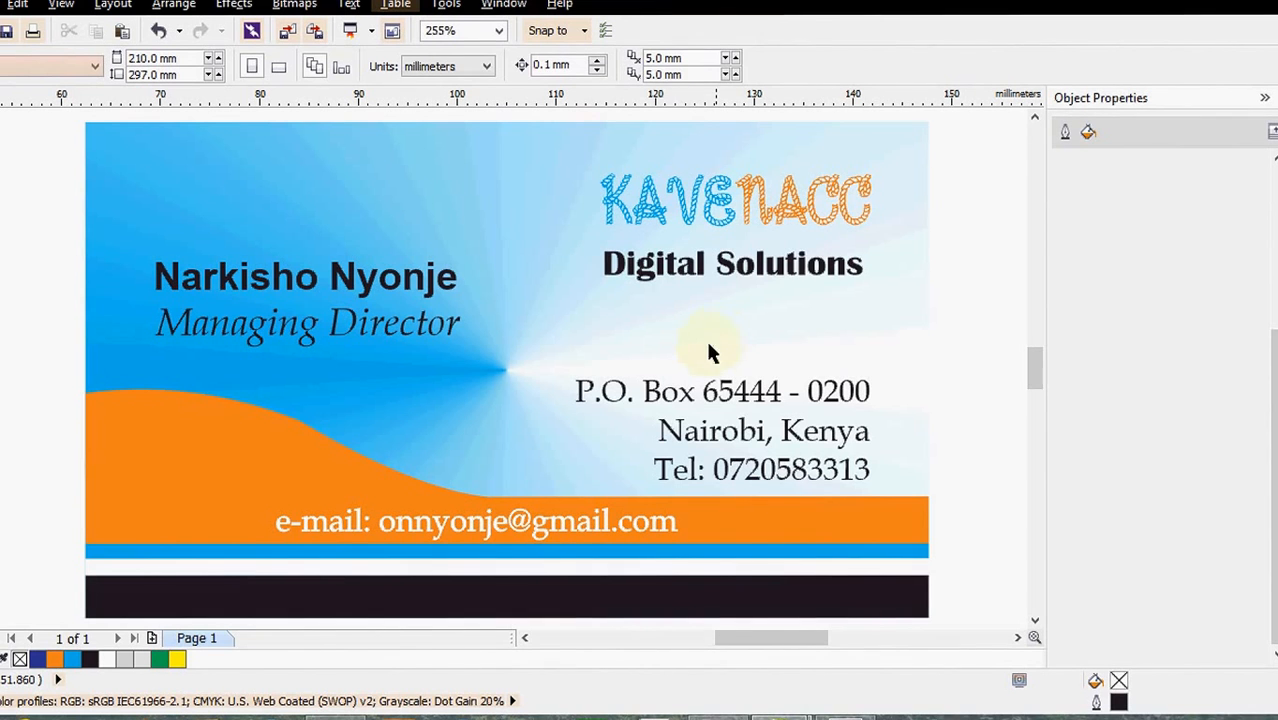
# - Add a new line below the Tel line reading 'Fax:' followed by the fax number
pyautogui.press('F8')
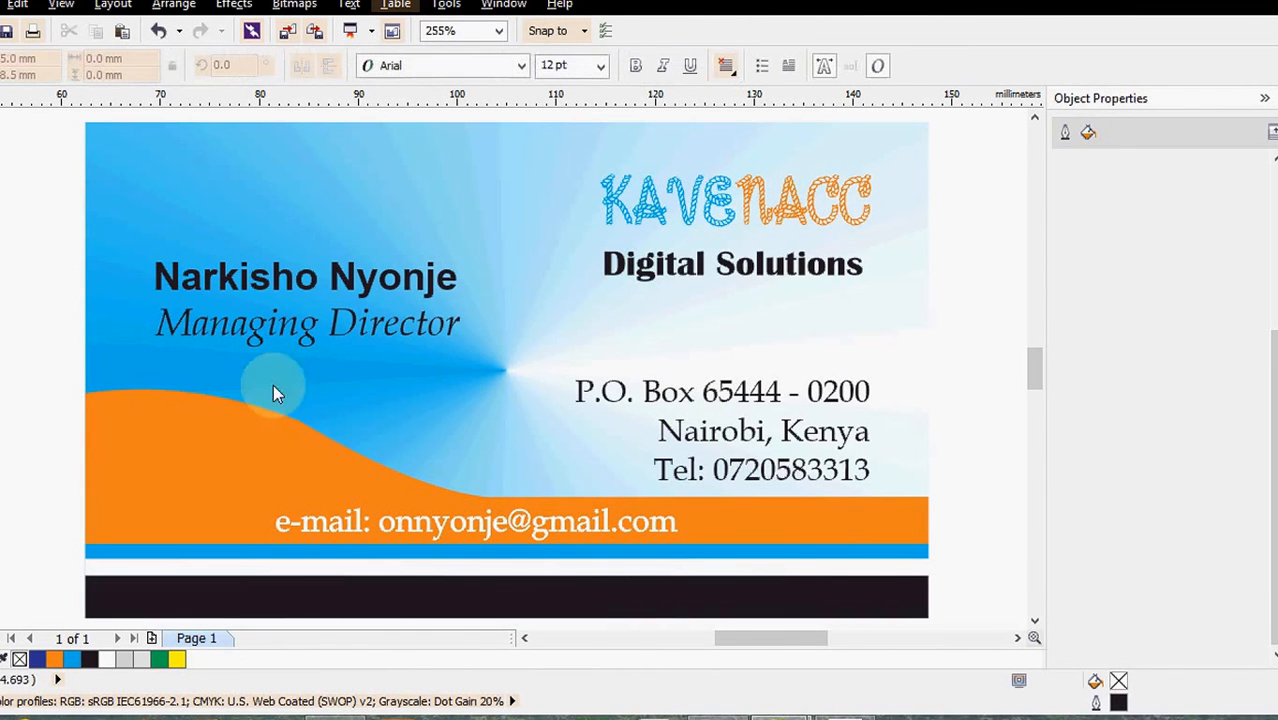
pyautogui.click(868, 474)
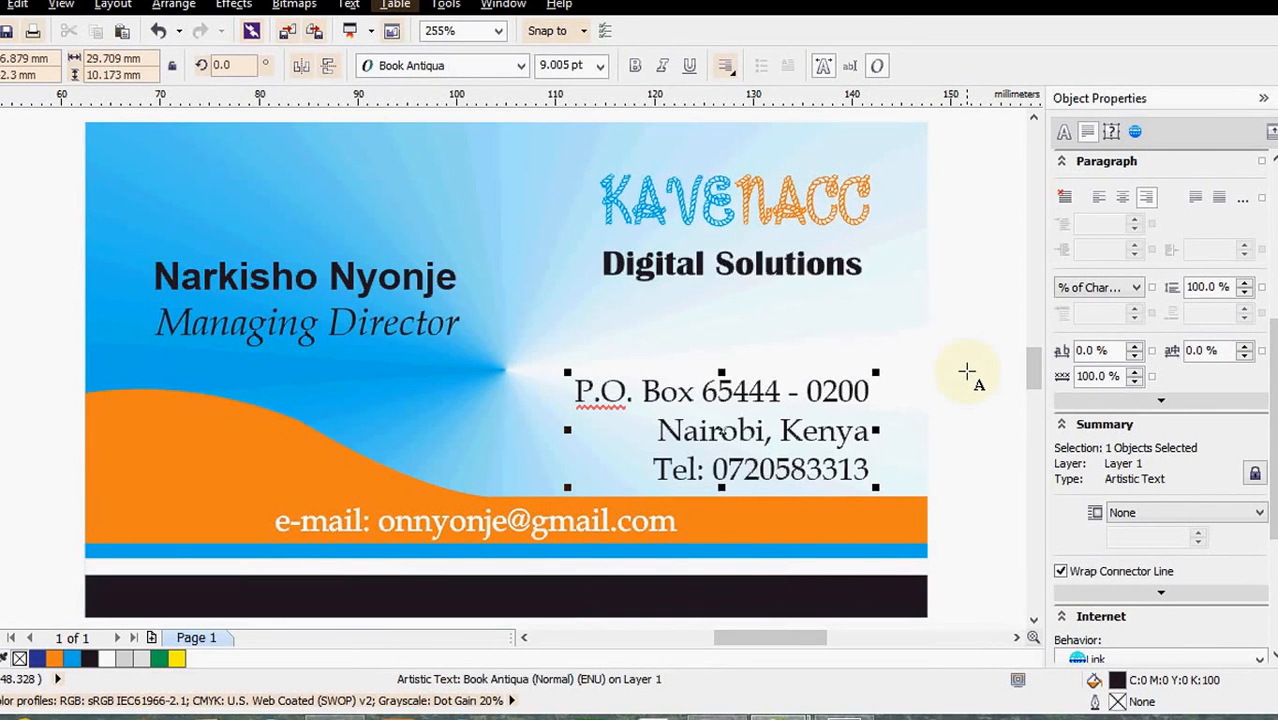
pyautogui.press('Return')
pyautogui.write('F')
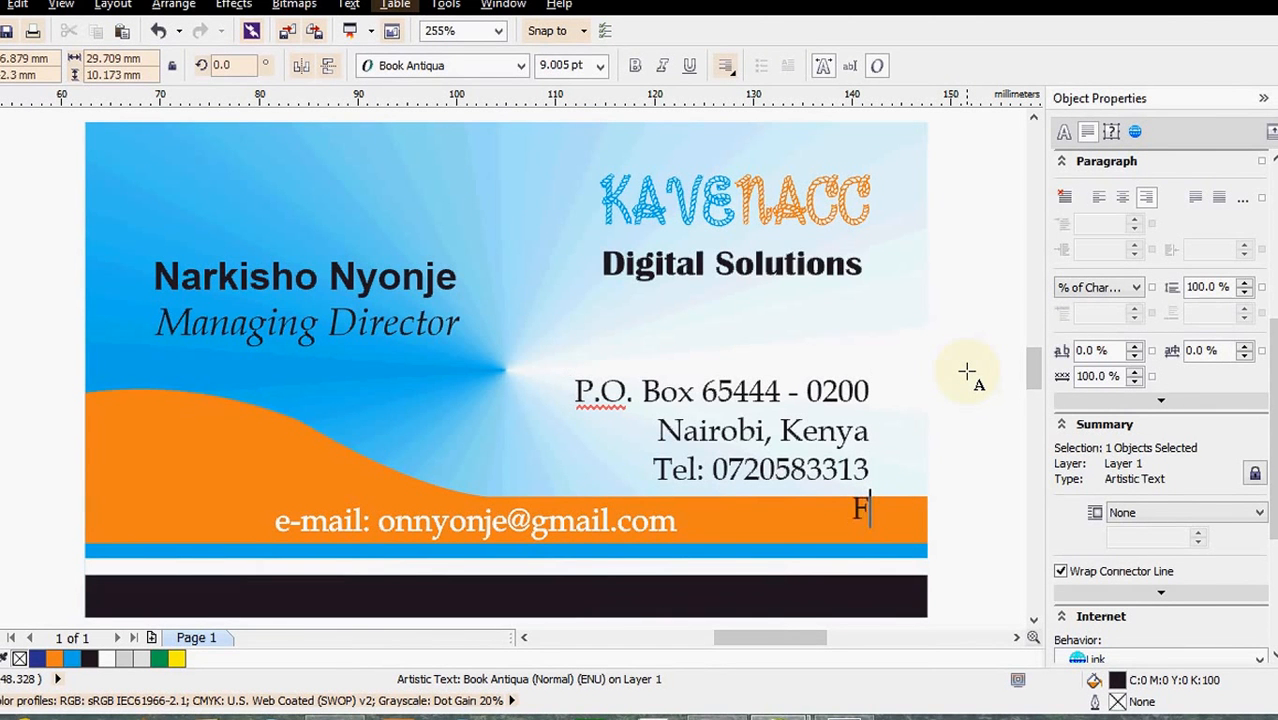
pyautogui.write('ax: ')
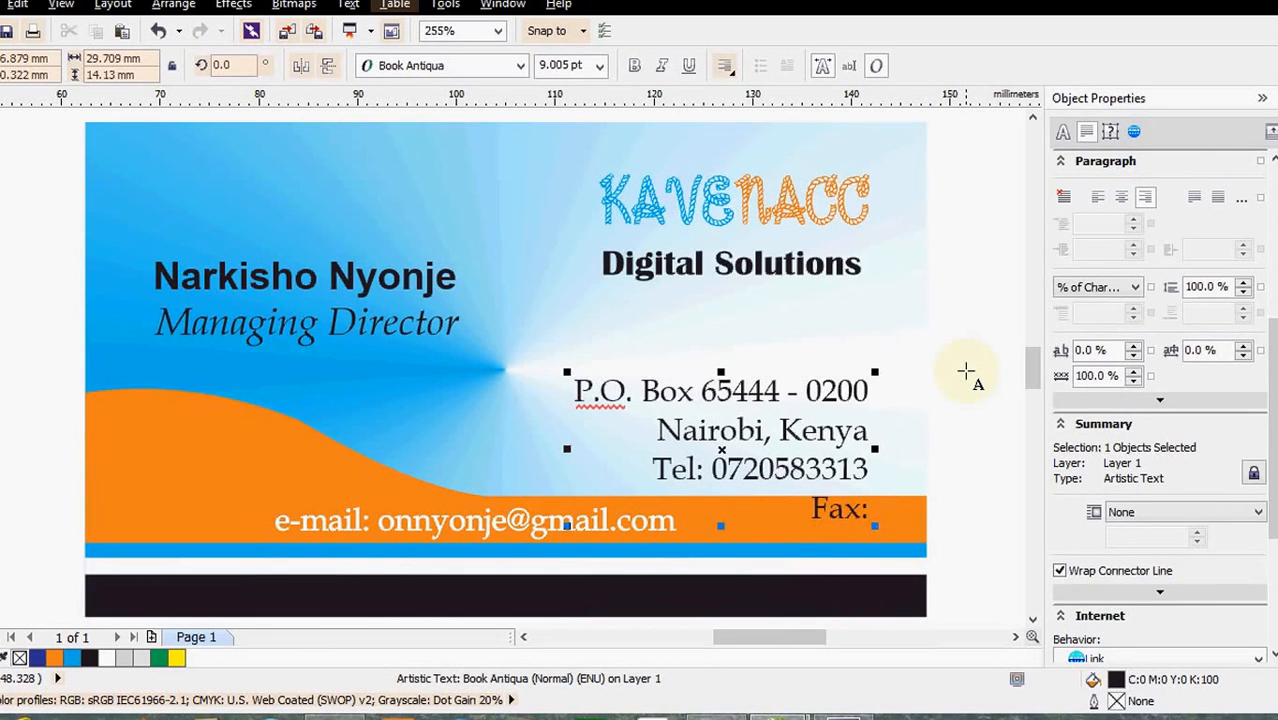
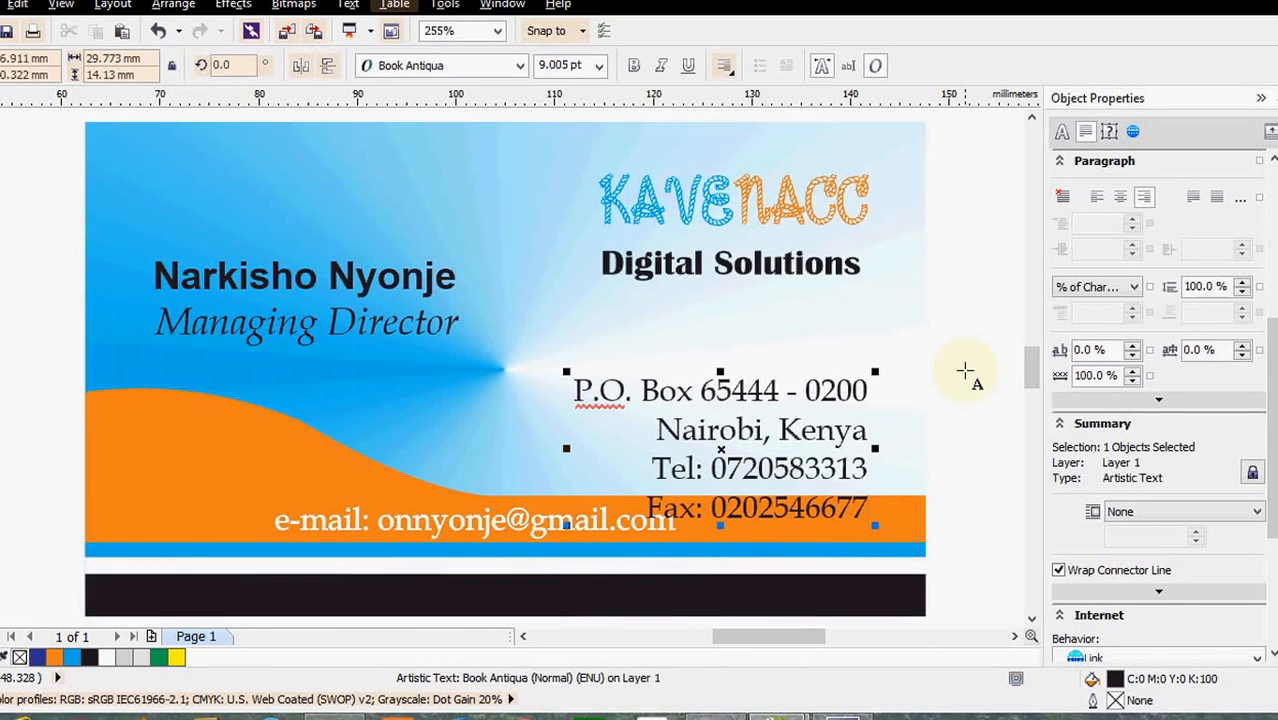